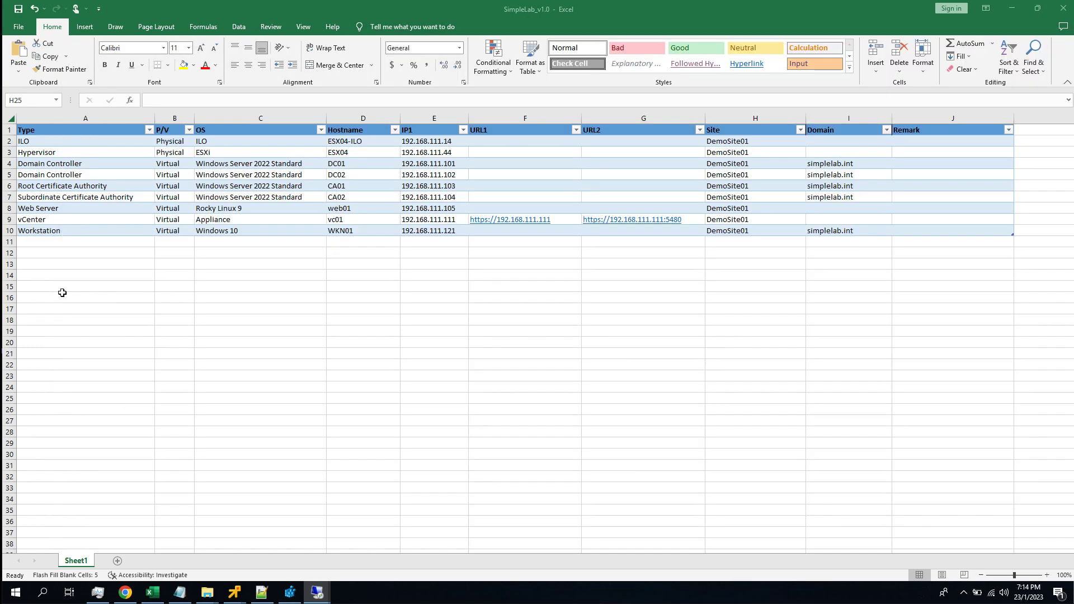
Step: In the Excel inventory, check CA01 at 192.168.111.103 and CA02's hostname and IP 192.168.111.104
click(39, 309)
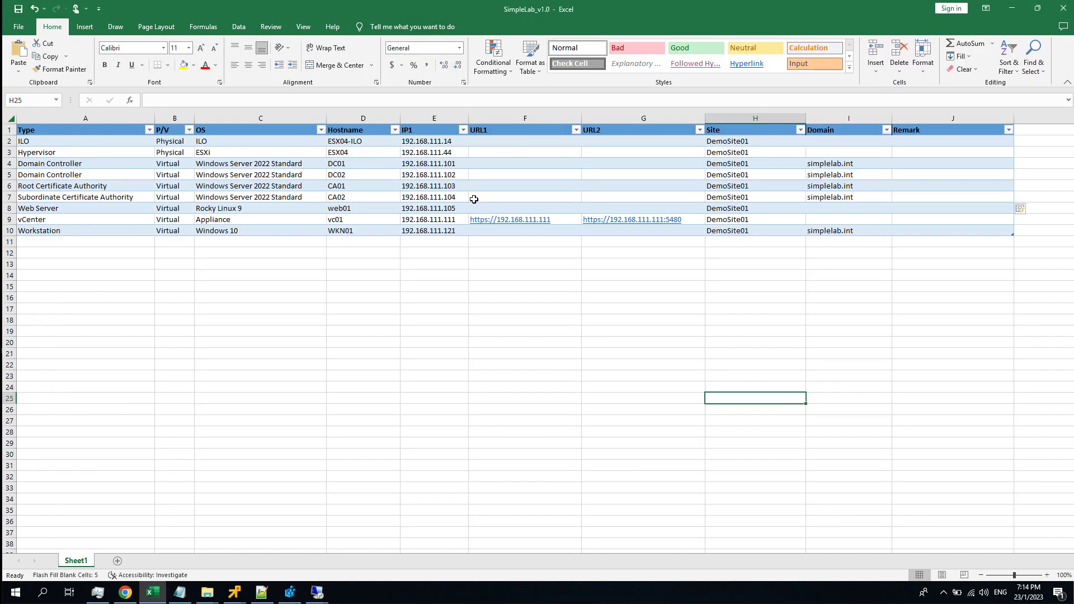
click(443, 187)
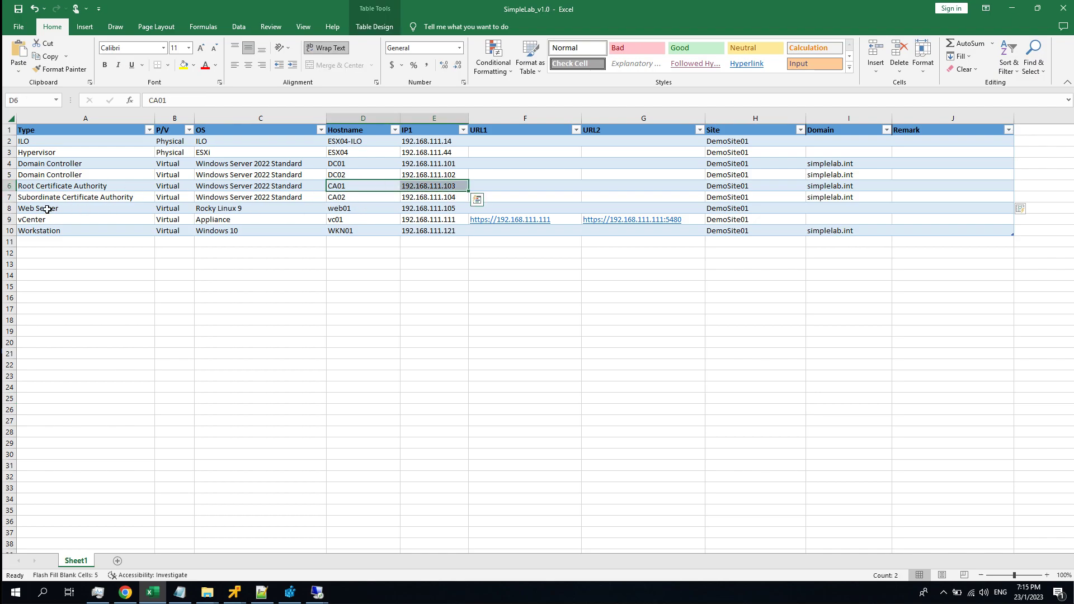
click(8, 197)
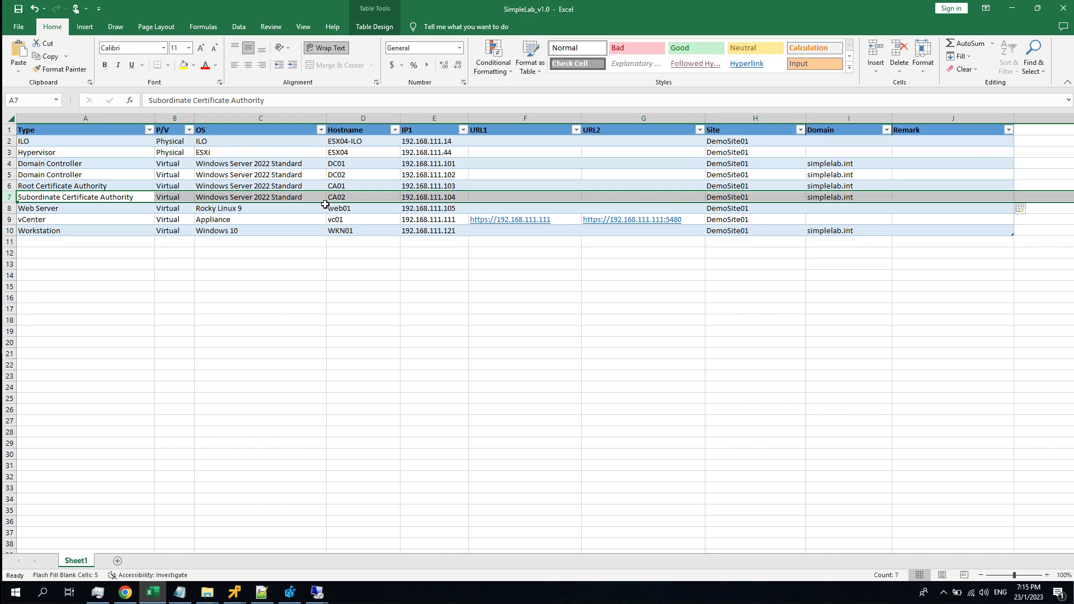
click(354, 198)
key(Right)
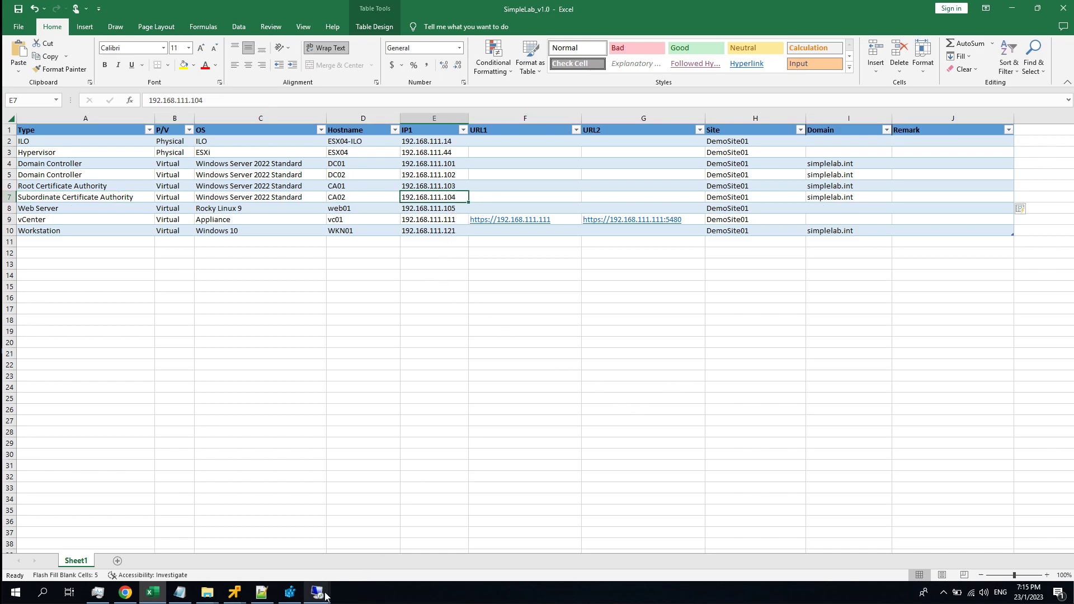
mouse_move(322, 594)
mouse_move(386, 556)
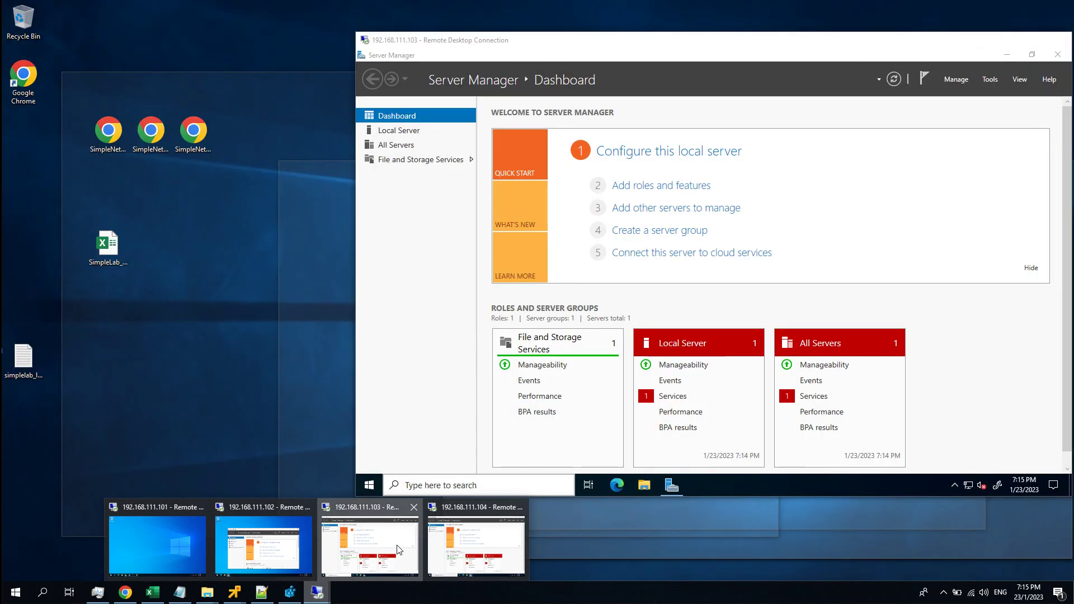
Step: On CA01, start Add Roles and Features with role-based installation targeting CA01
click(386, 555)
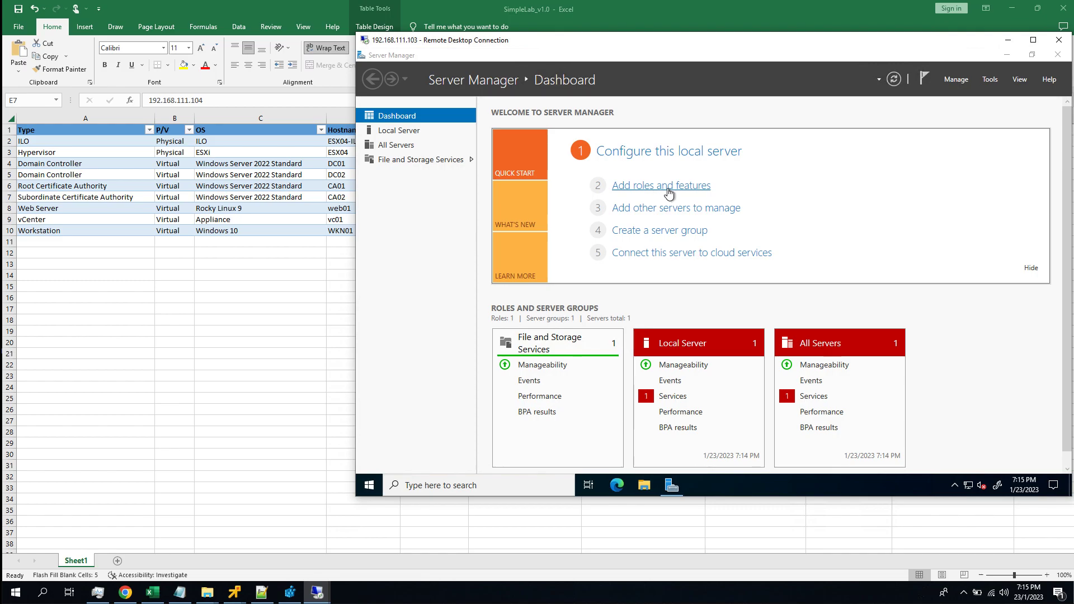
click(660, 186)
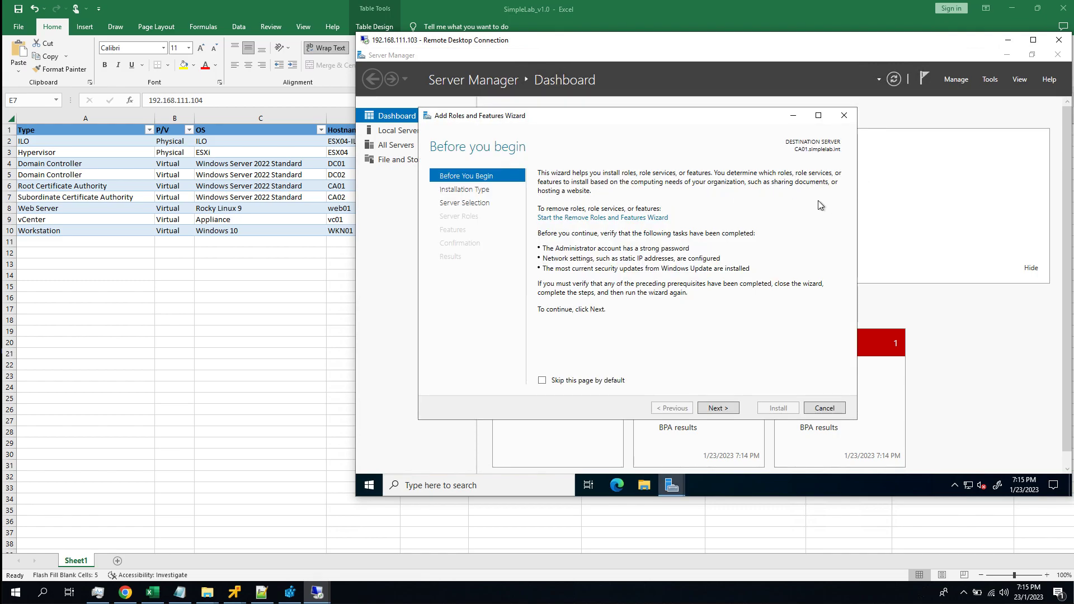
click(718, 408)
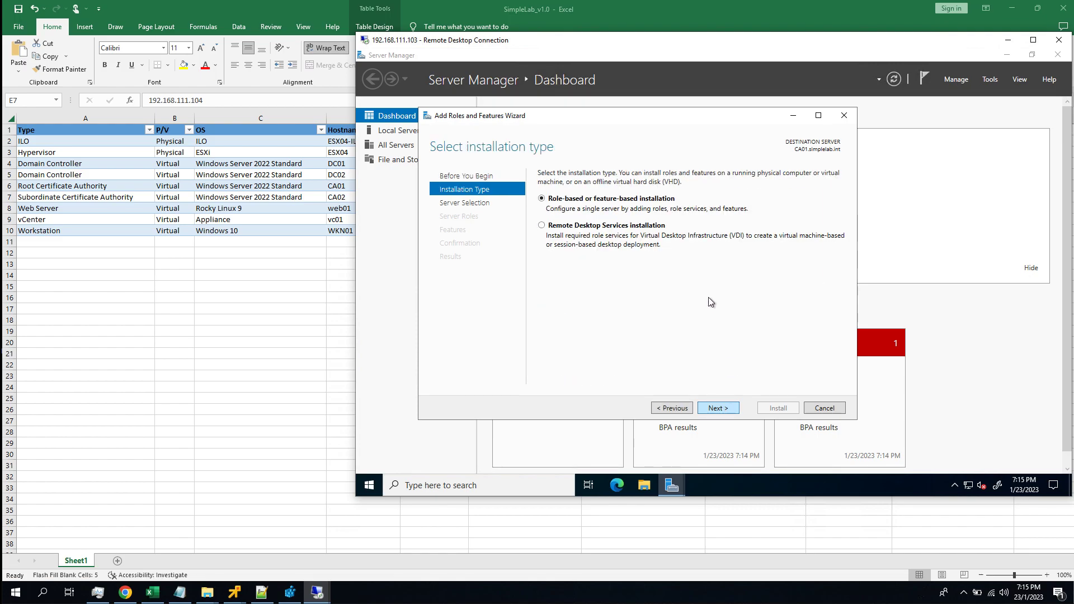
click(718, 408)
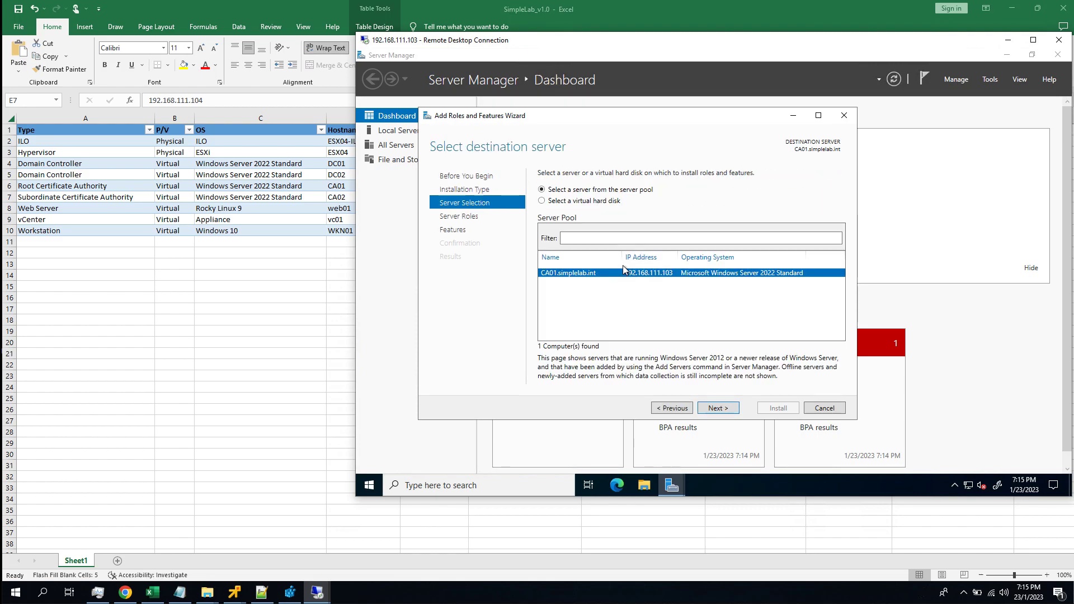
click(718, 408)
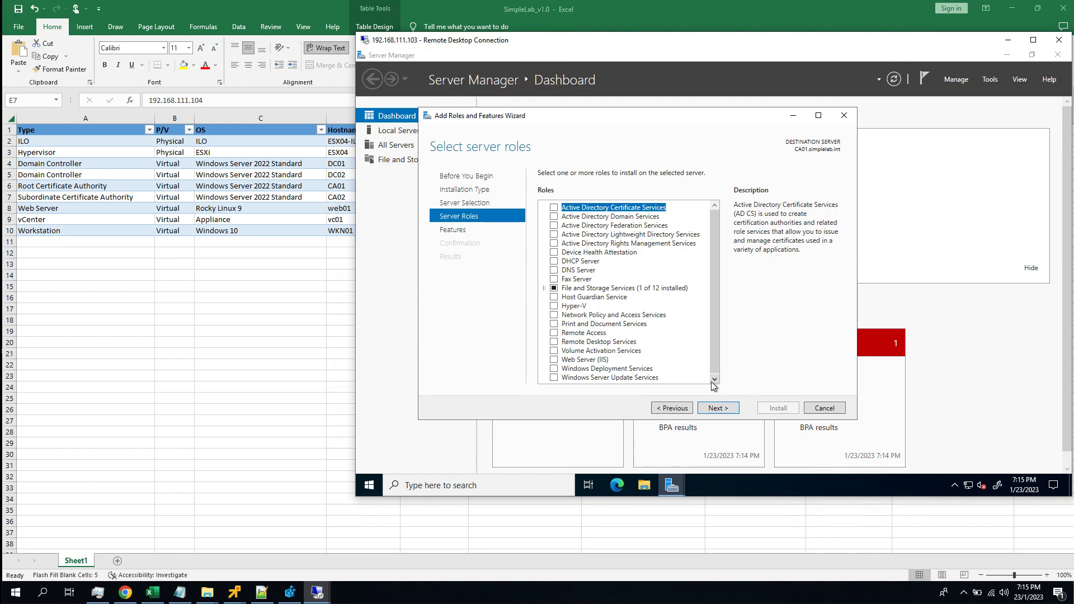
Step: Add Active Directory Certificate Services with its management tools and Certification Authority, and install
click(554, 208)
click(666, 364)
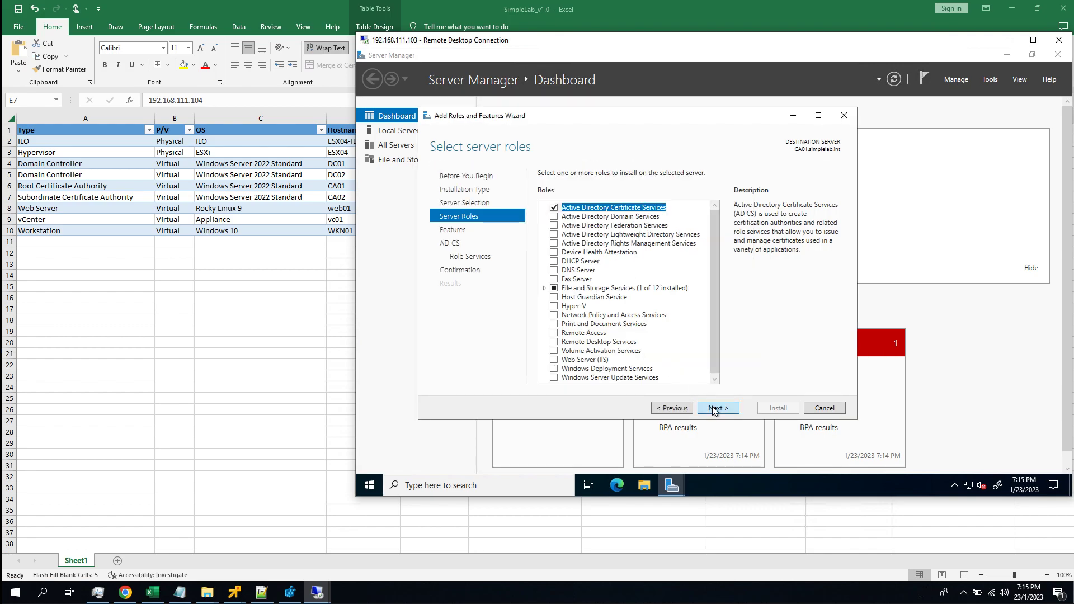
click(715, 409)
click(714, 409)
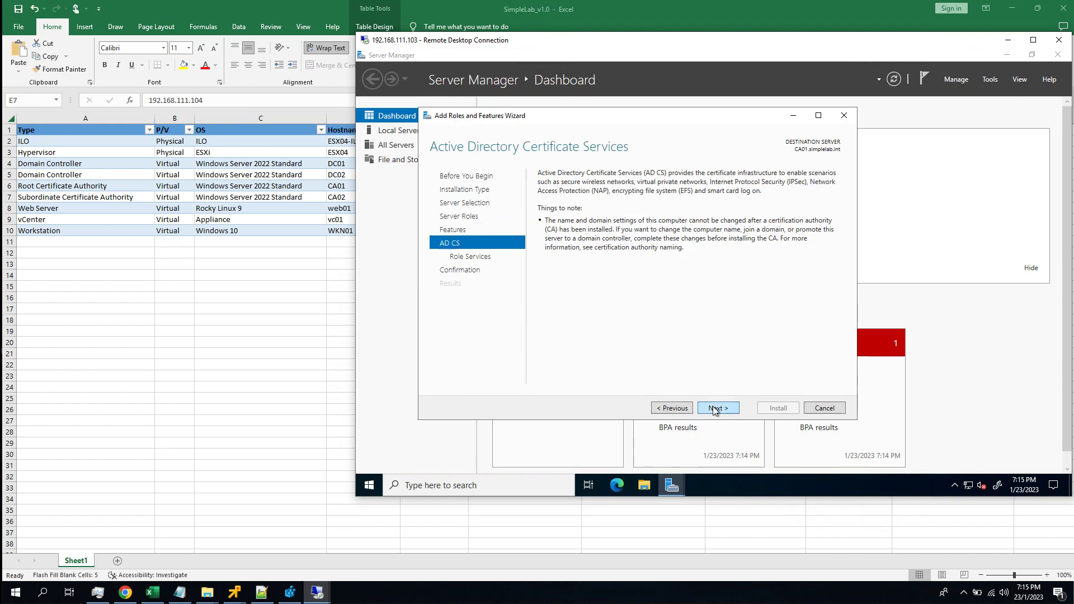
click(715, 409)
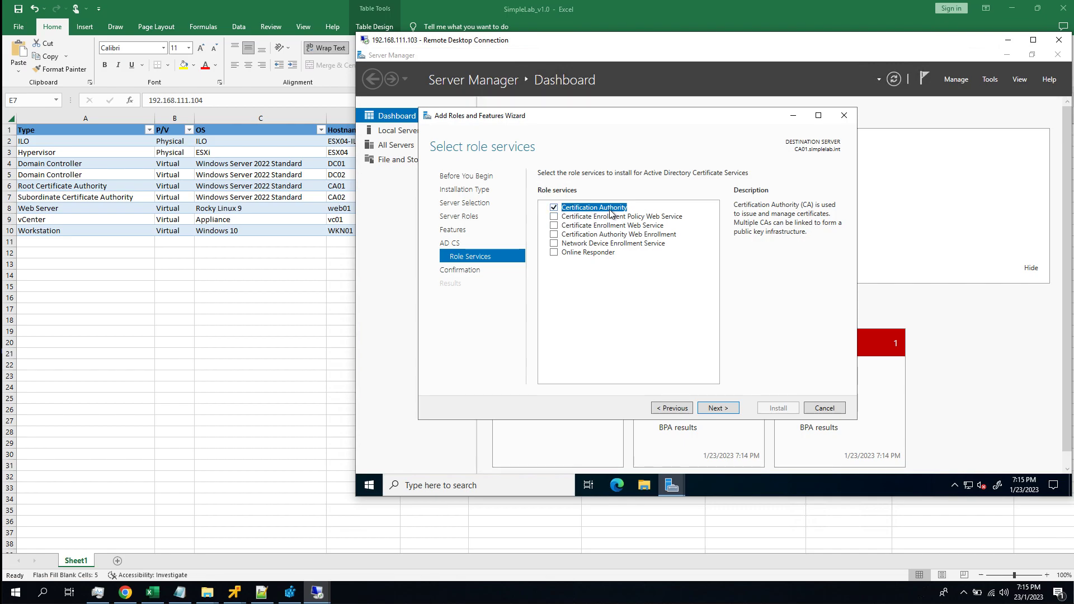
click(722, 409)
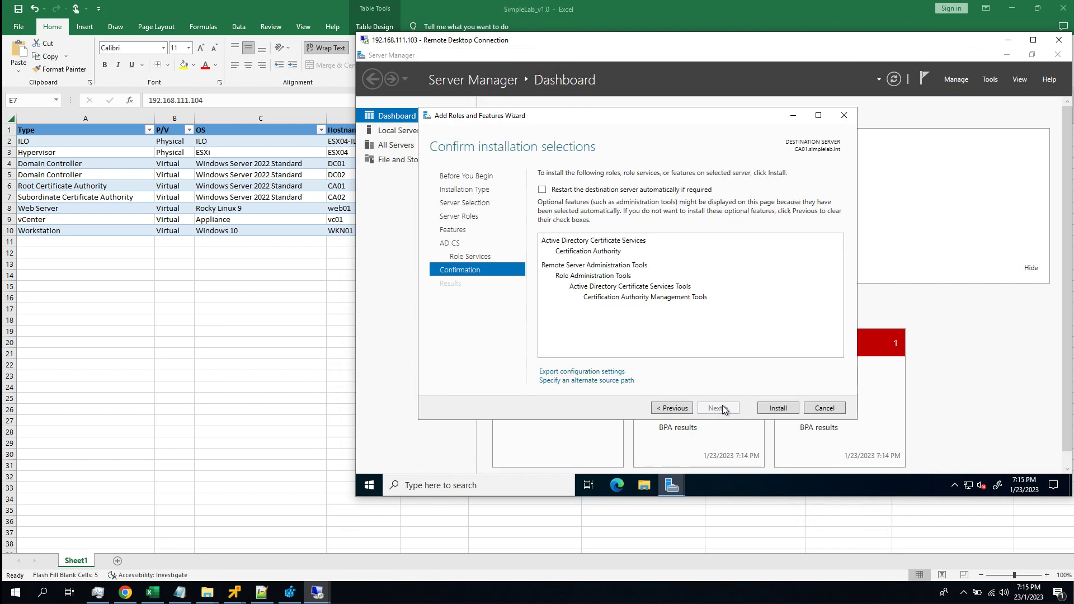
click(777, 409)
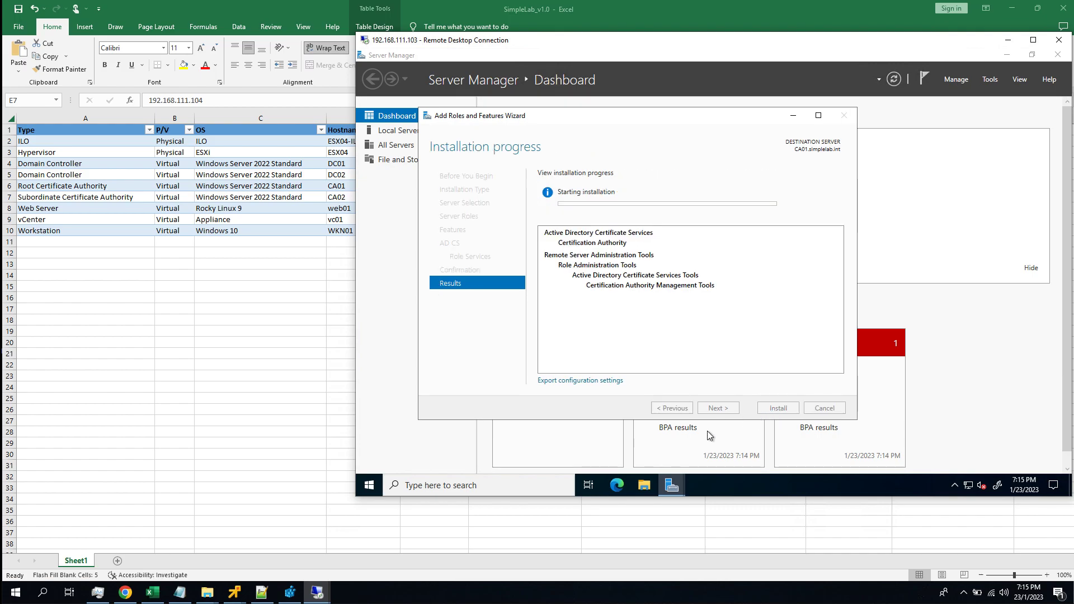
Step: On CA02, start Add Roles and Features with role-based installation targeting CA02
mouse_move(318, 593)
click(394, 538)
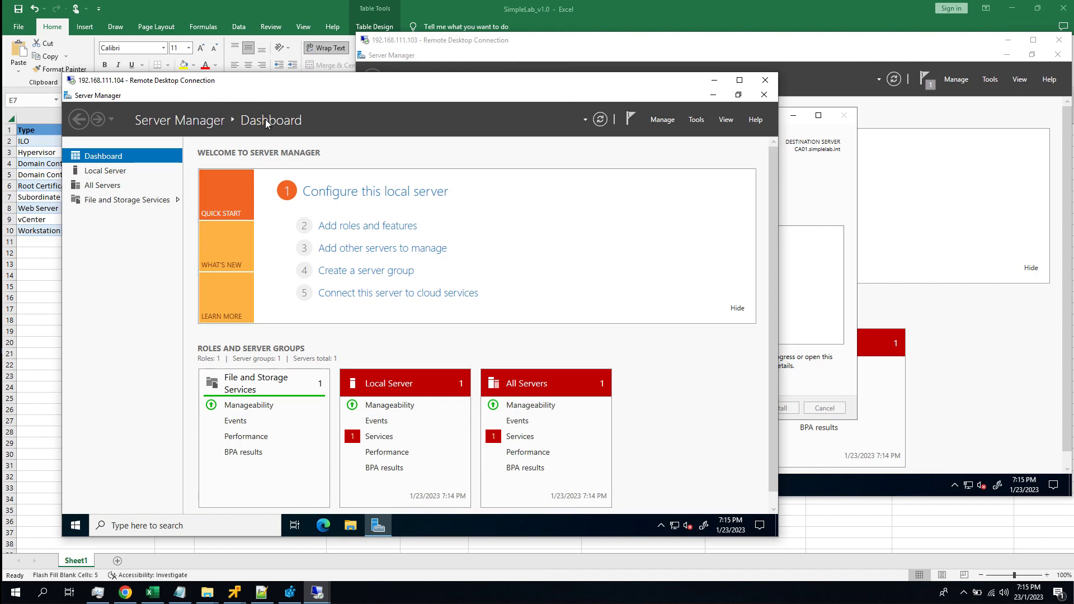
click(396, 232)
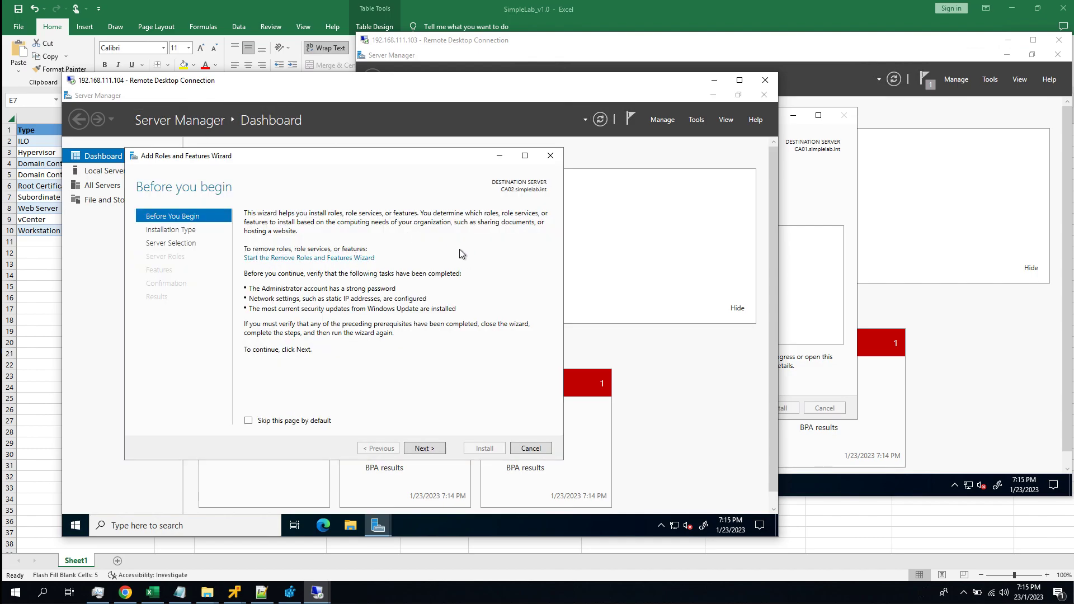
click(429, 450)
click(433, 452)
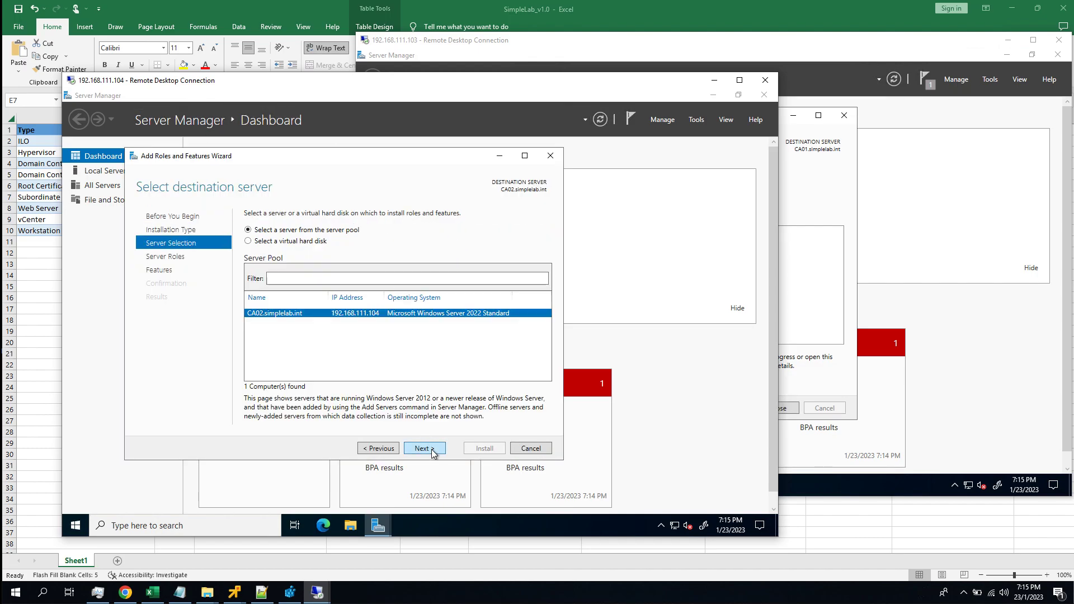
click(434, 452)
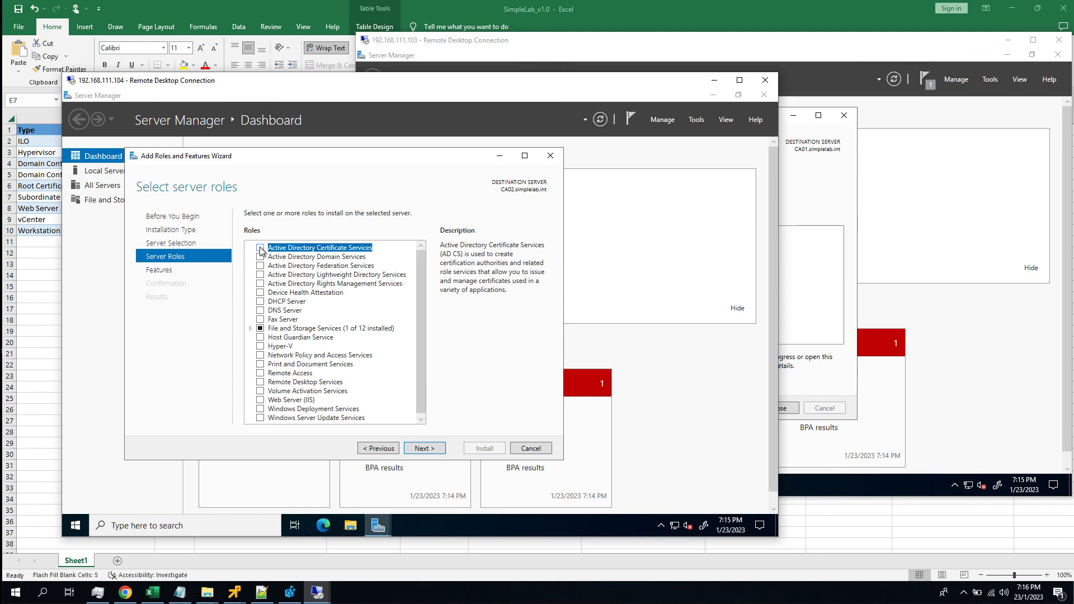
Step: Add the Active Directory Certificate Services role and its management tools on CA02
click(260, 248)
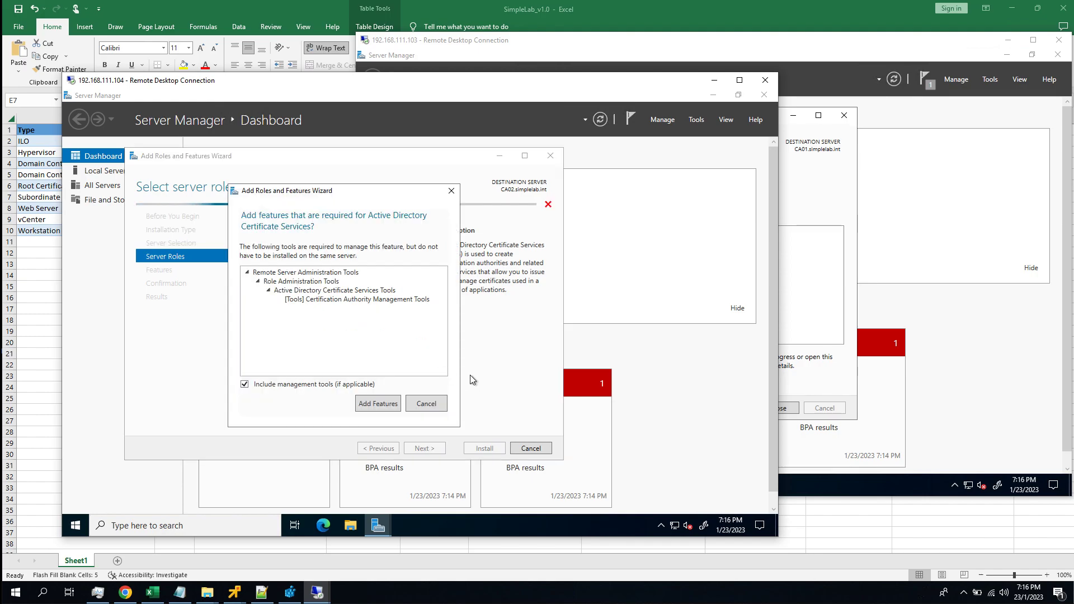
click(373, 410)
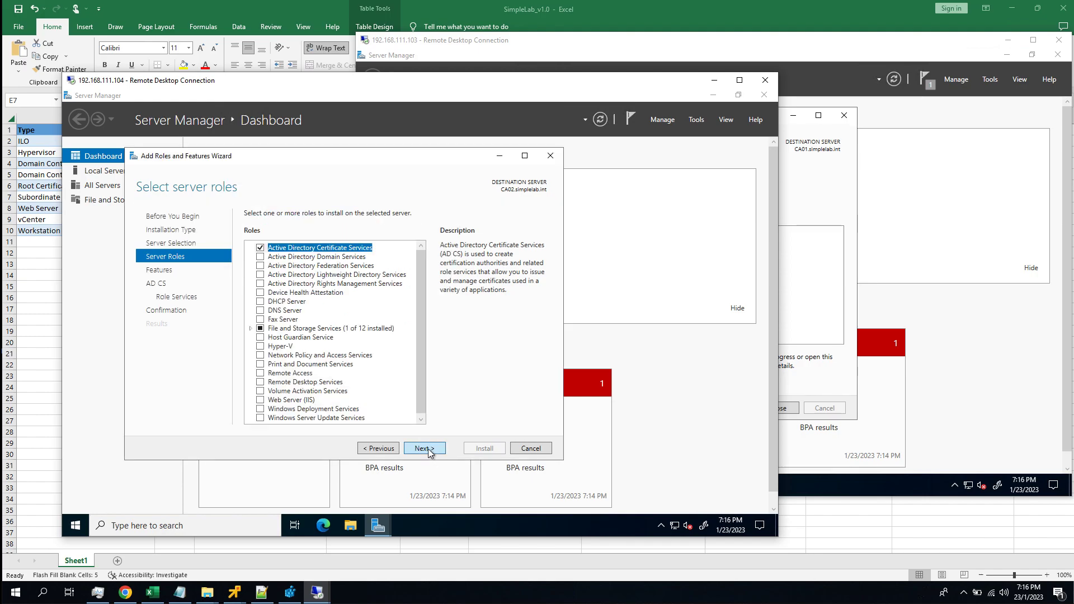
click(428, 452)
click(430, 451)
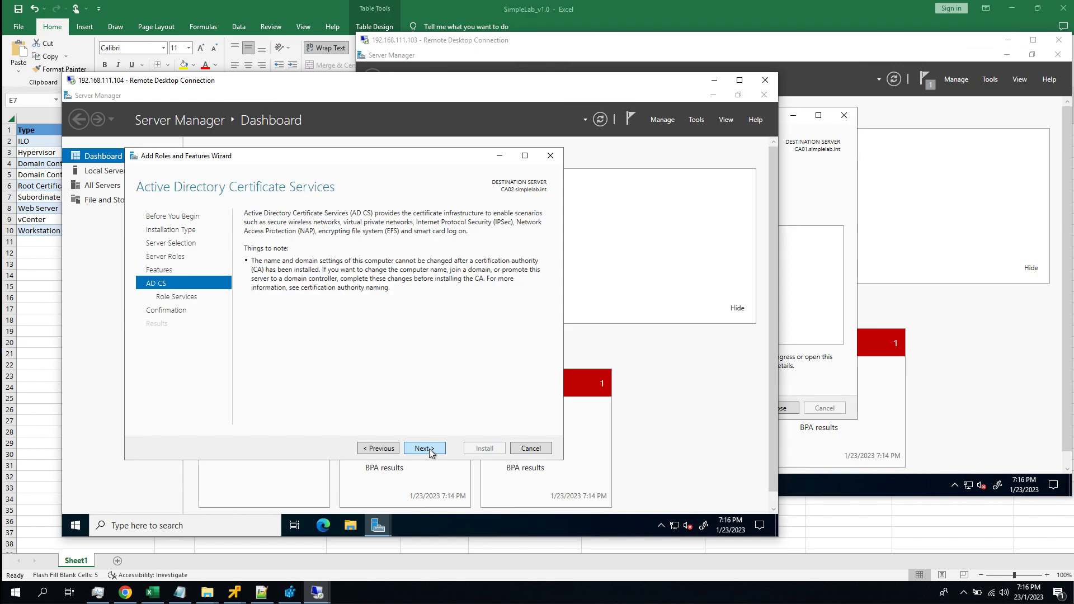
click(429, 451)
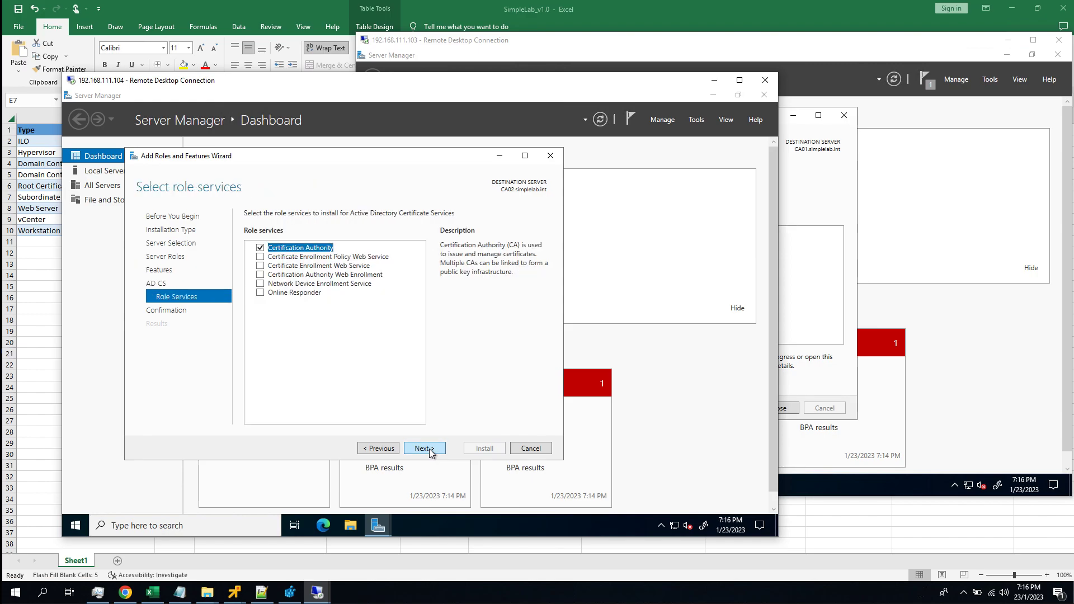
Step: Include Certification Authority Web Enrollment, keep the default IIS role services, and start installing
click(353, 276)
click(260, 274)
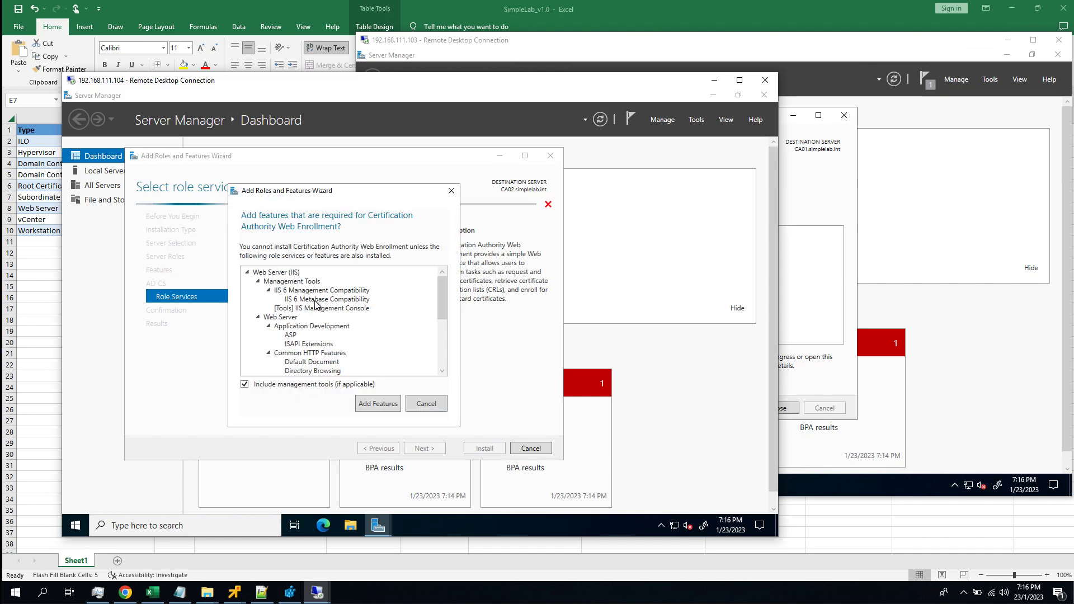
click(375, 404)
click(436, 450)
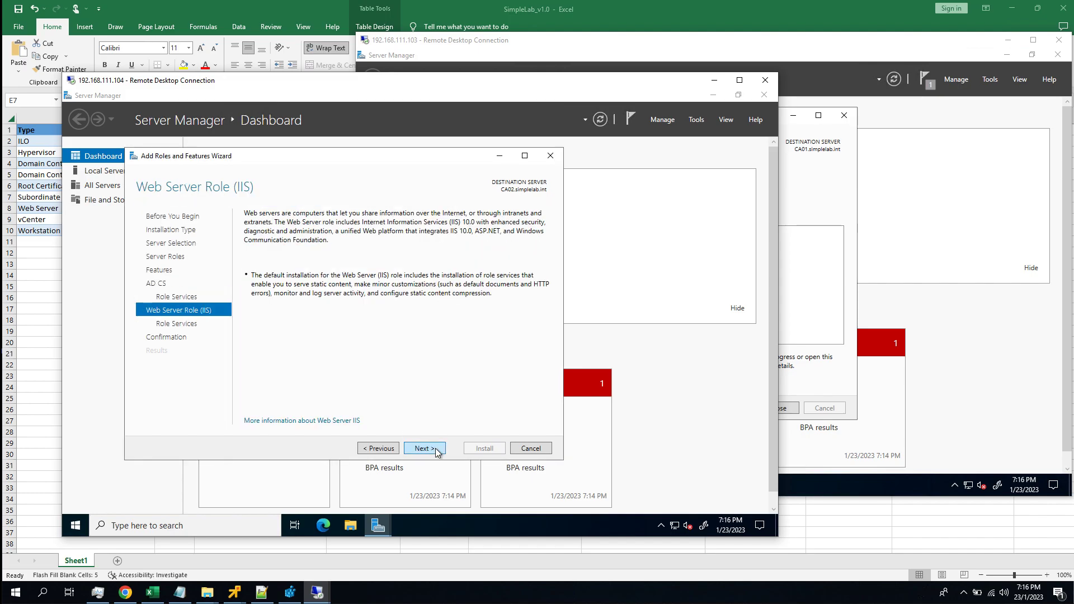
click(424, 449)
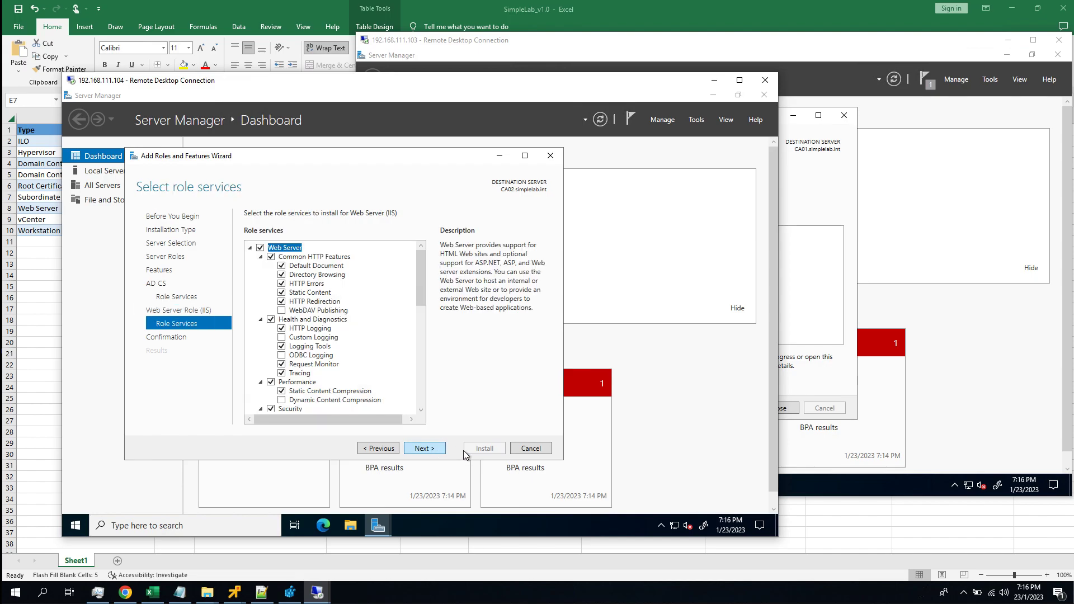
click(424, 449)
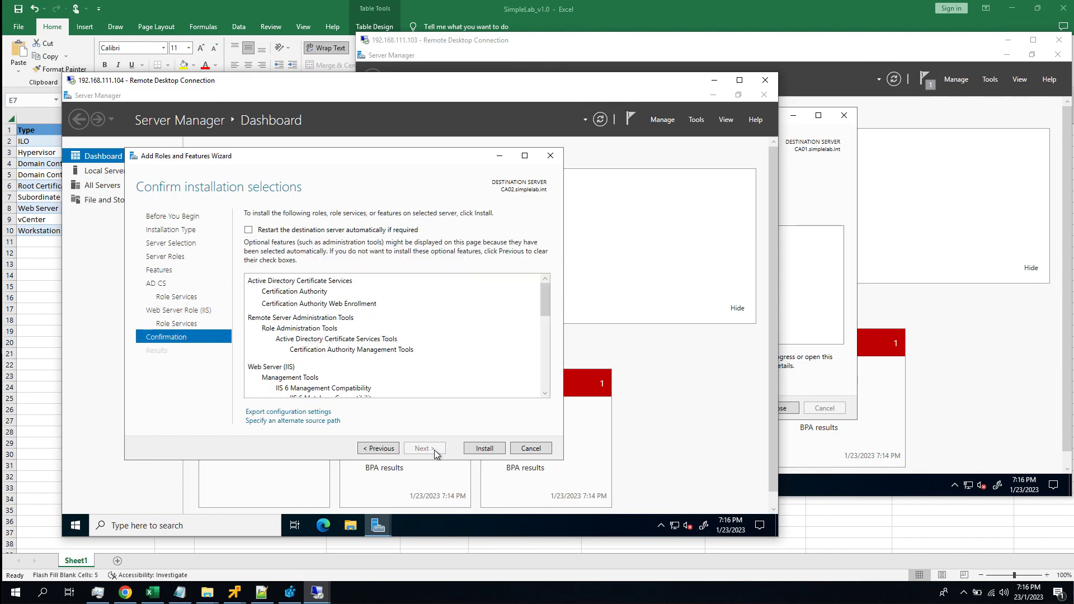
click(482, 450)
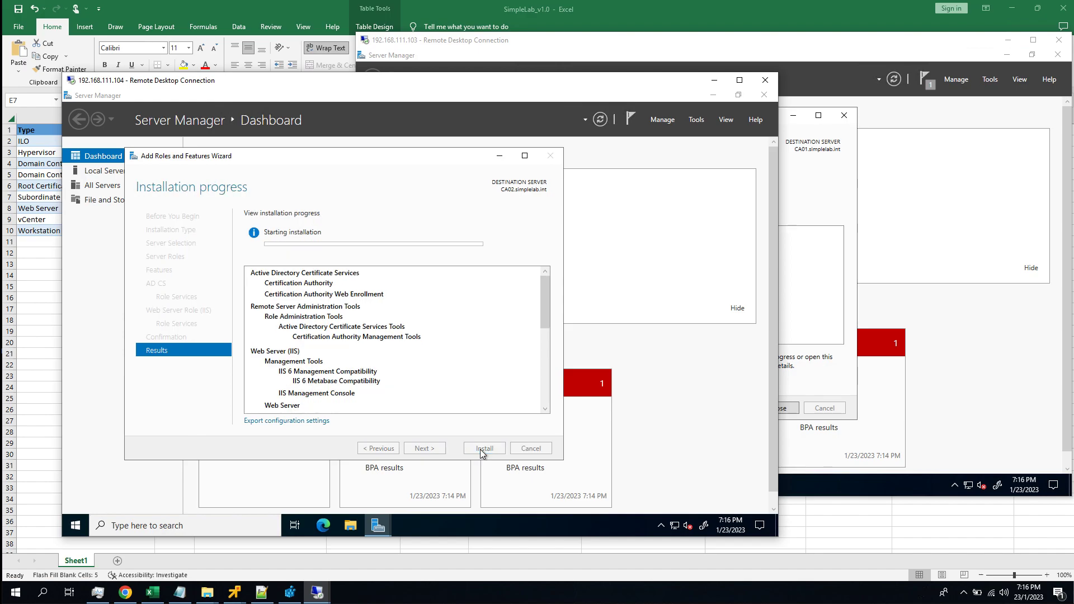
Step: Bring the CA01 session forward to review the finished Certification Authority installation results
click(818, 367)
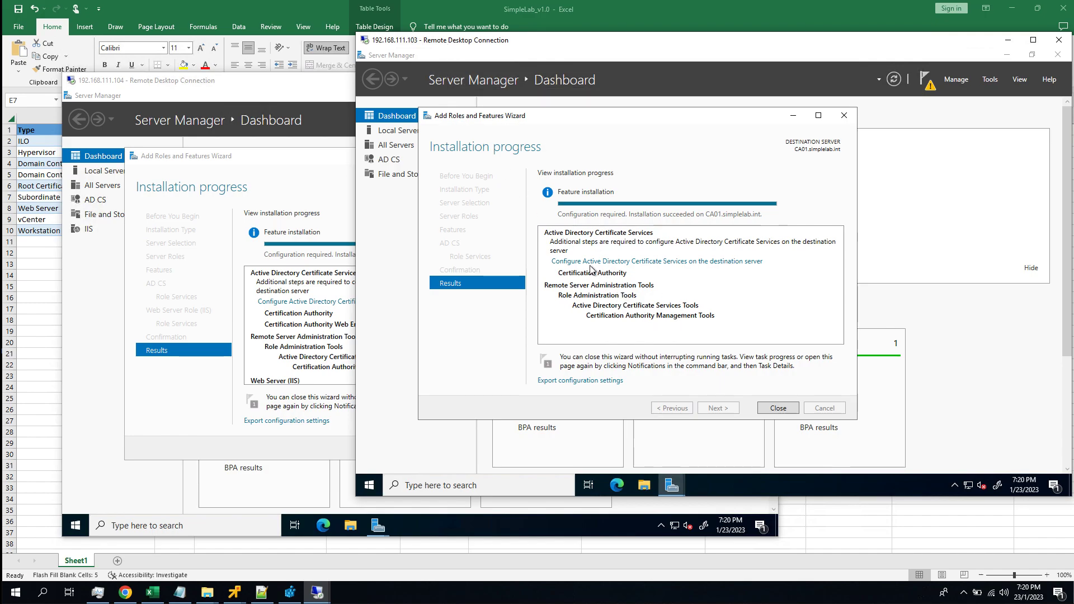
Step: Launch AD CS configuration on CA01 and accept the administrator credentials
click(613, 262)
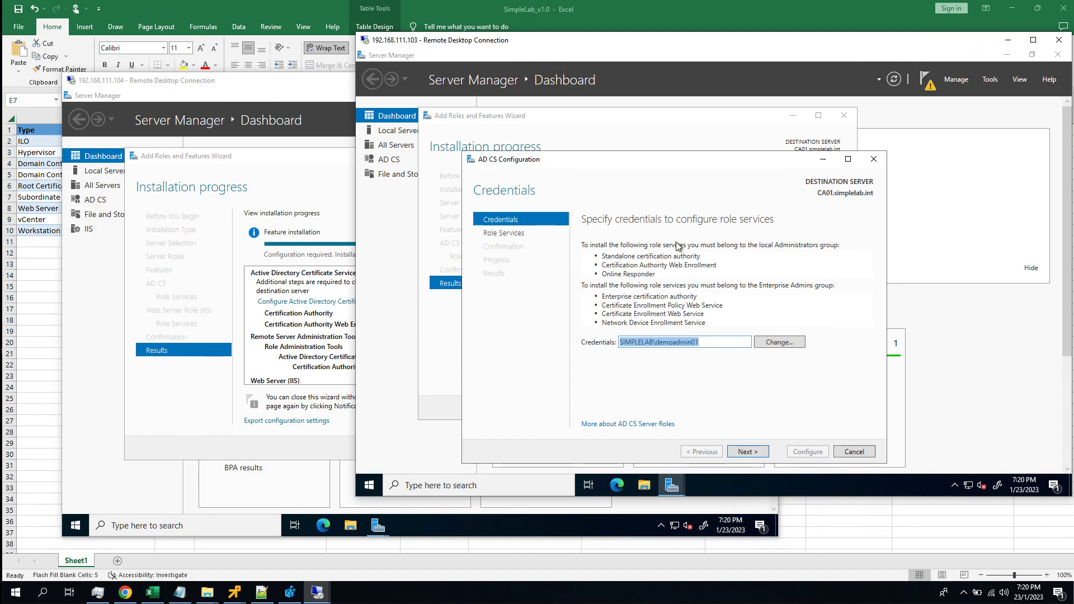
drag(626, 164, 620, 147)
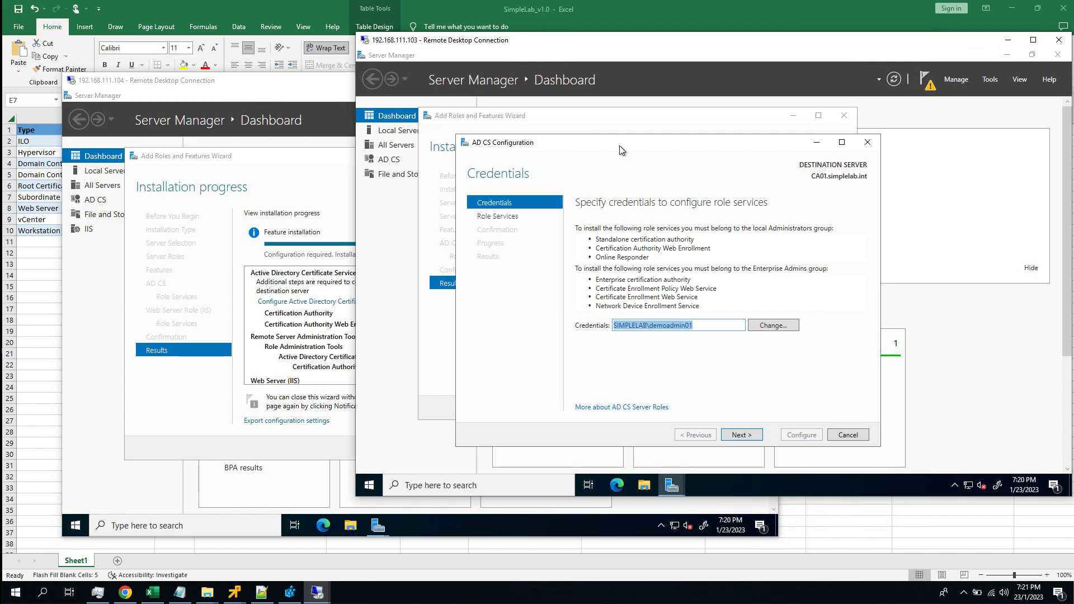
click(705, 325)
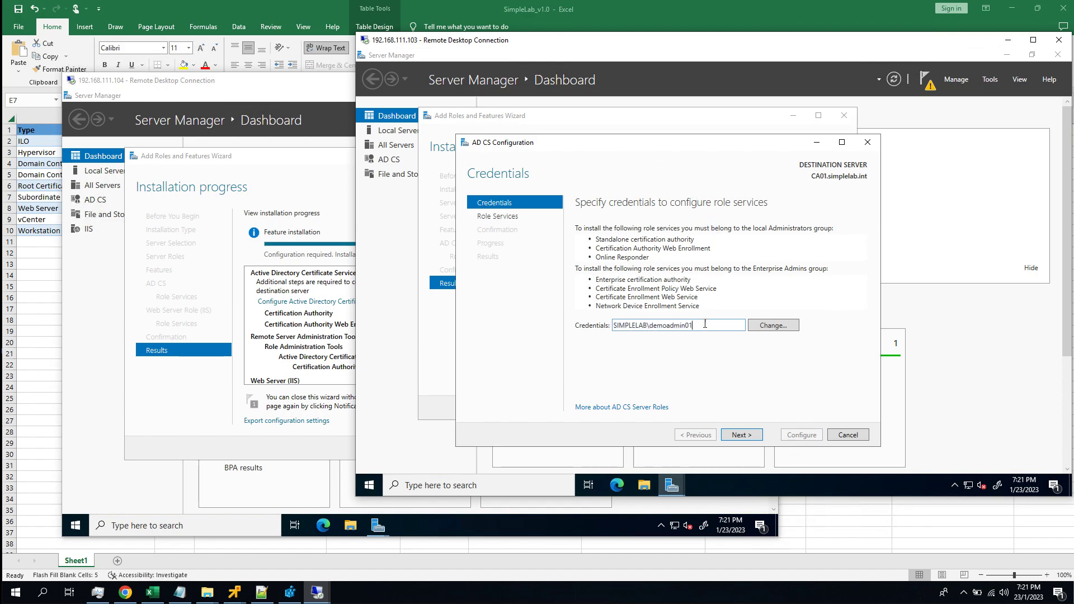
drag(648, 325, 709, 325)
click(711, 324)
click(743, 435)
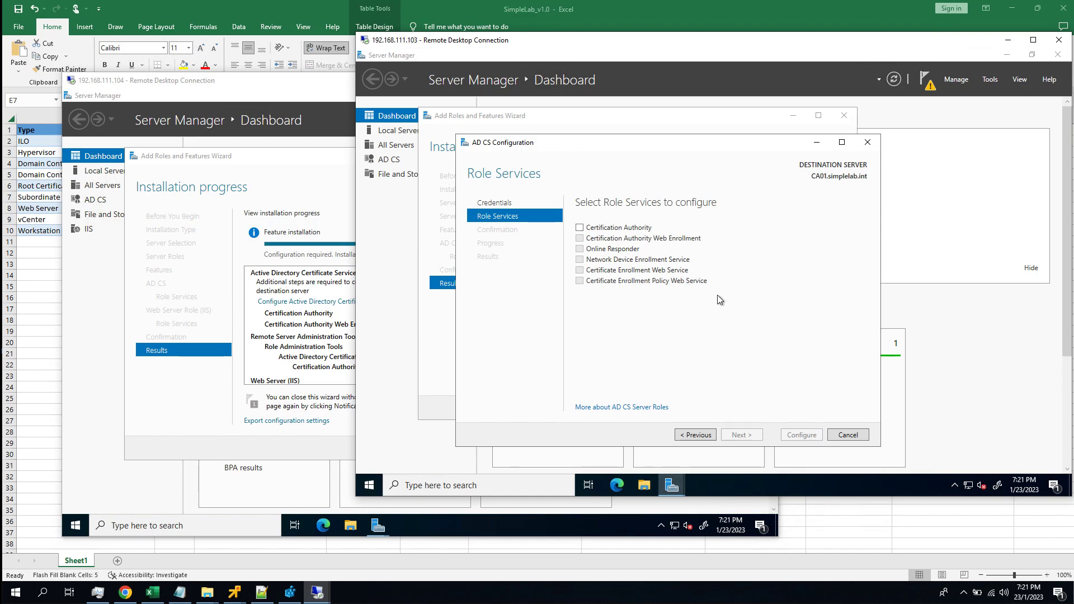
Step: Configure Certification Authority as an Enterprise Root CA with a new 4096-bit SHA256 key
click(604, 228)
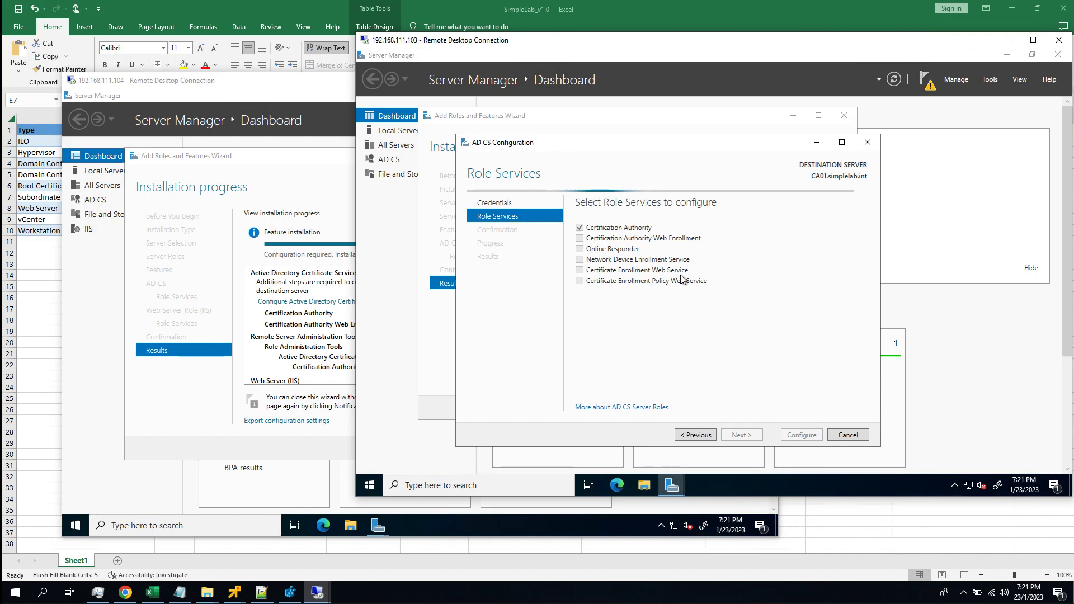
click(743, 435)
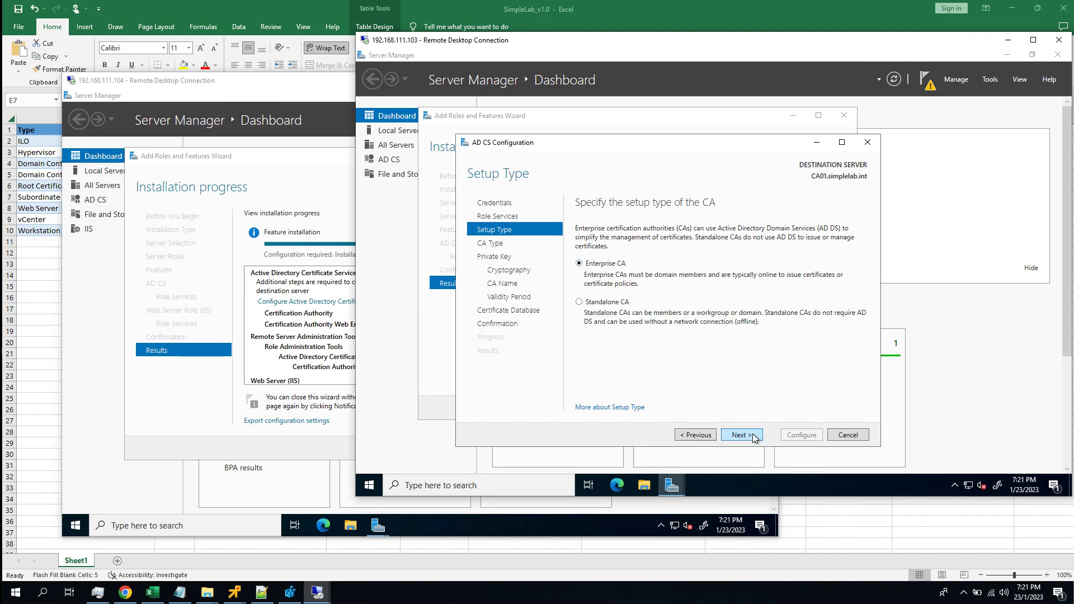
click(742, 435)
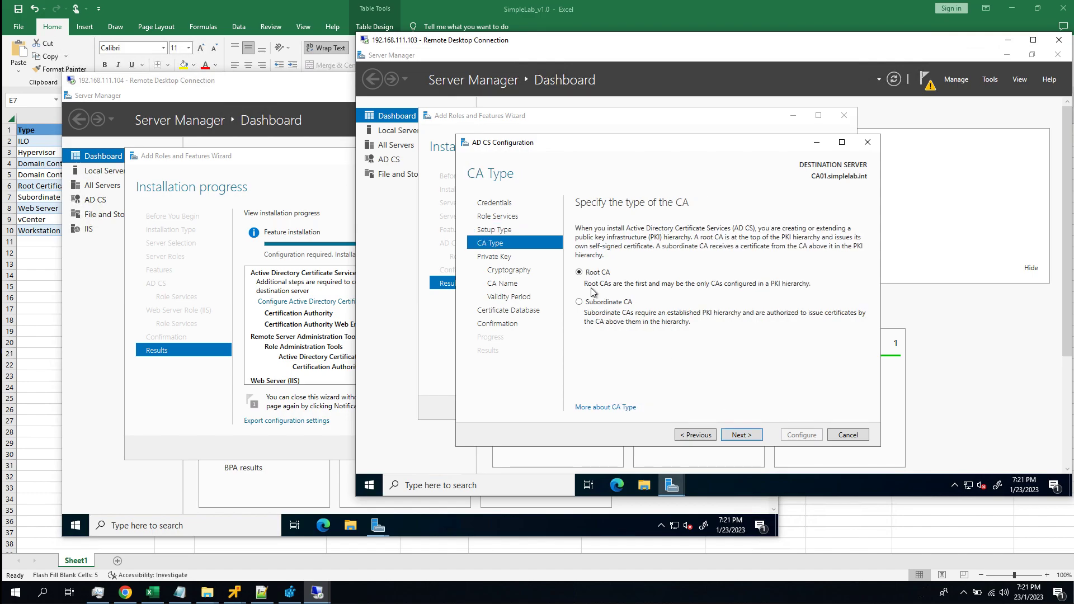
click(750, 434)
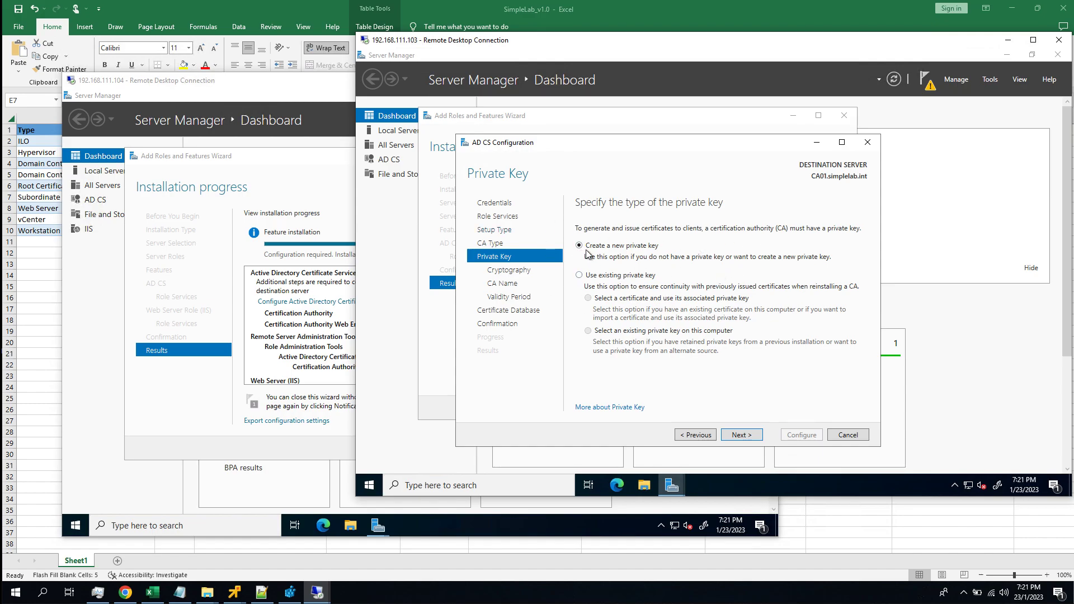
click(744, 435)
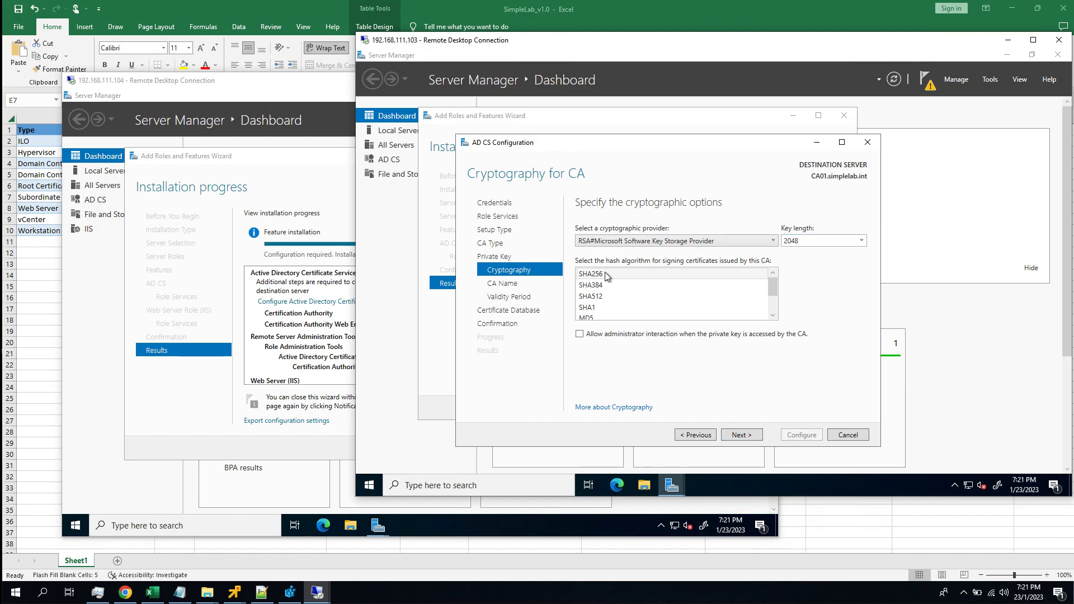
click(861, 240)
click(808, 287)
click(618, 274)
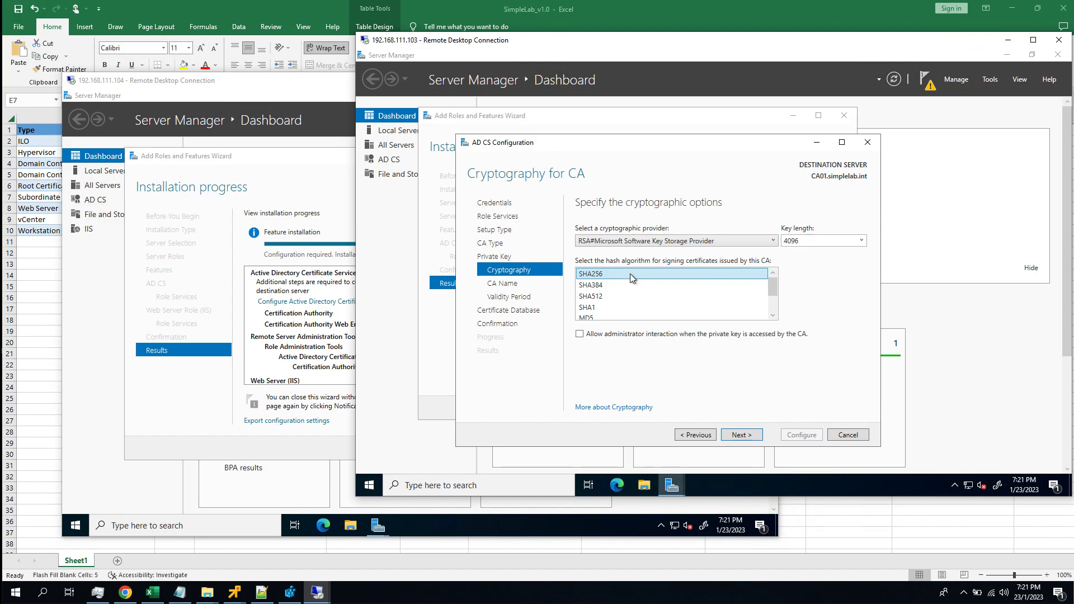
click(742, 435)
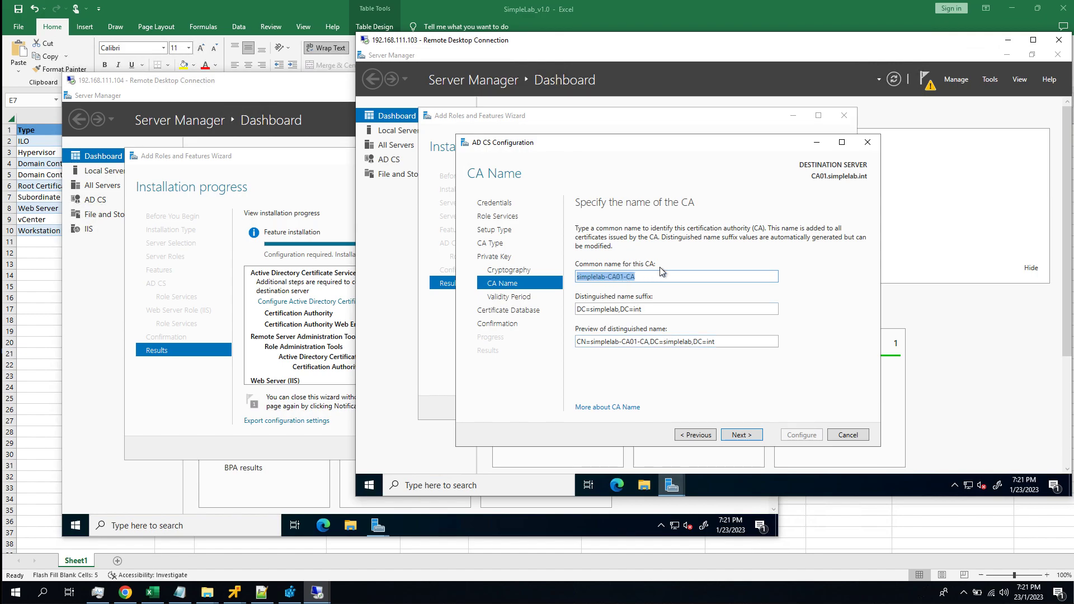
Step: Change the CA common name to simplelab-Root-CA
click(625, 277)
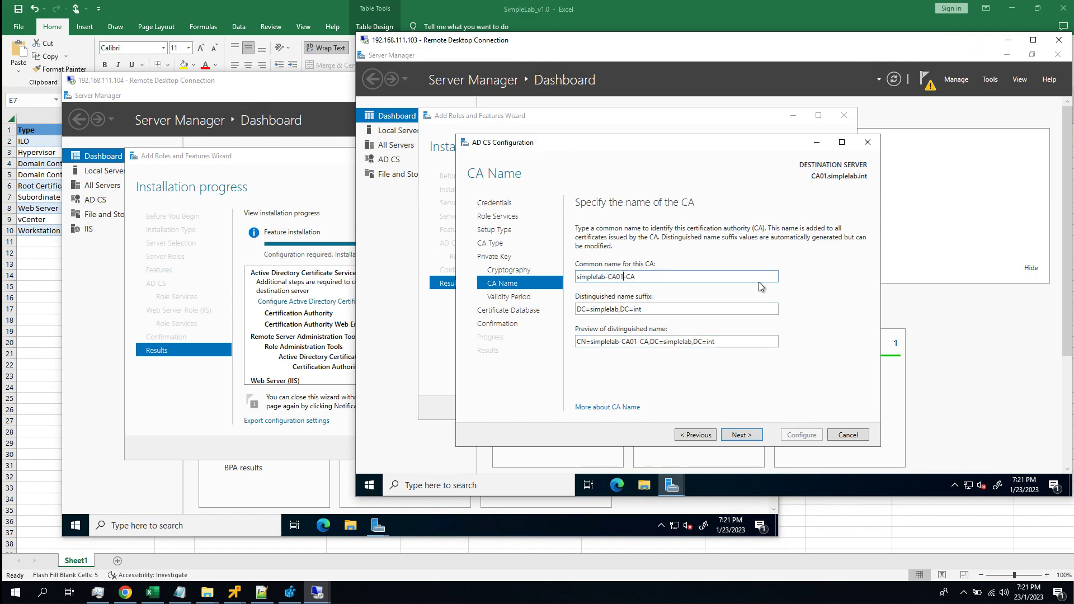
key(BackSpace)
key(BackSpace)
key(BackSpace)
key(BackSpace)
text(Ro)
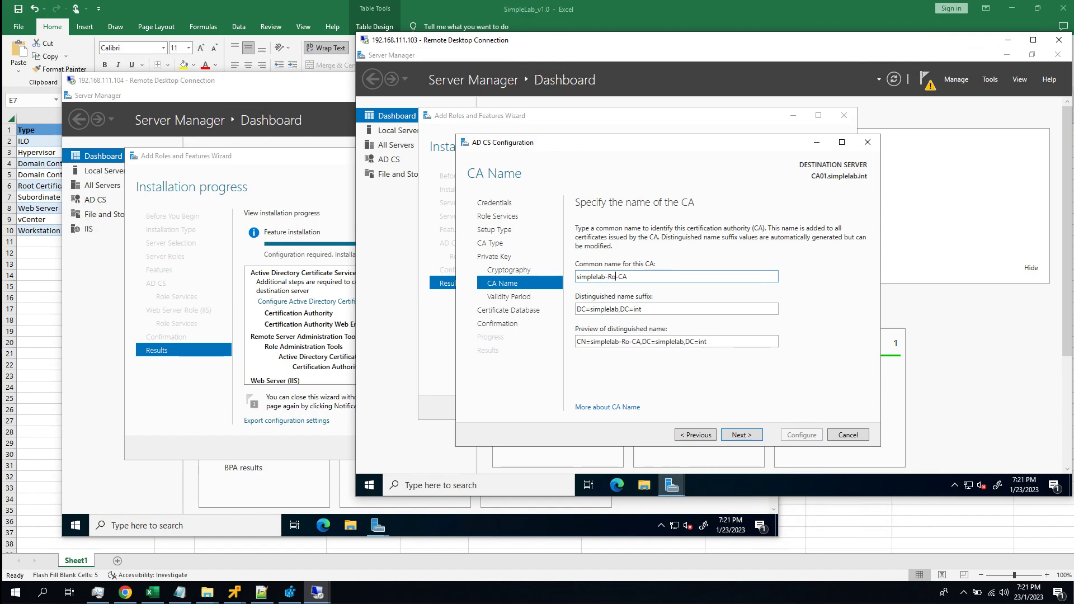
text(ot)
key(shift+Home)
click(612, 280)
drag(610, 277, 621, 278)
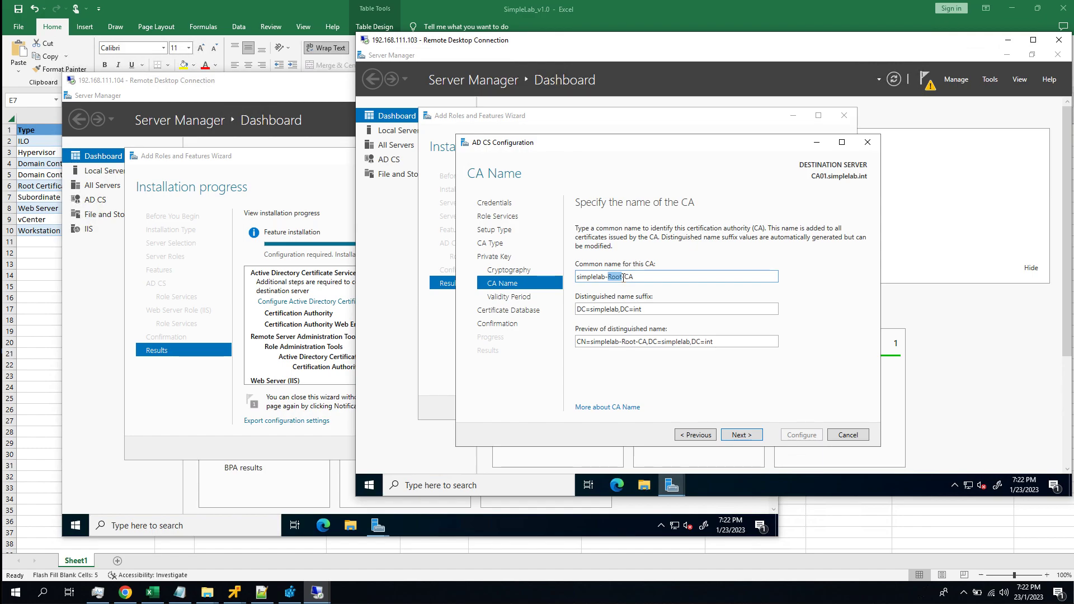
click(612, 276)
drag(609, 277, 620, 278)
click(638, 277)
Step: Set a 20-year validity, keep the default CertLog database paths, and apply the configuration
click(741, 436)
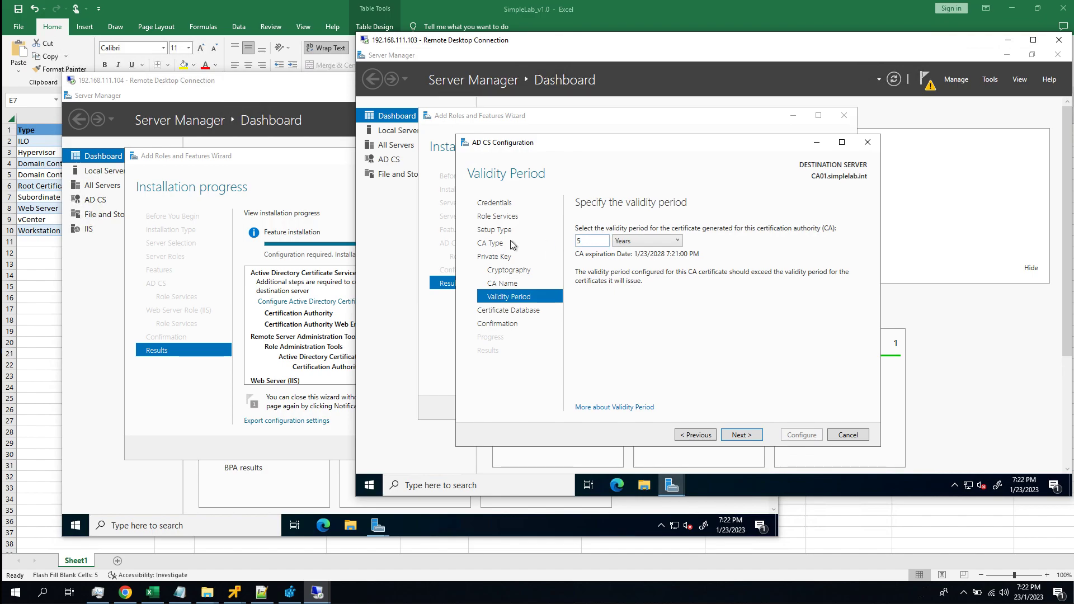
text(20)
click(742, 436)
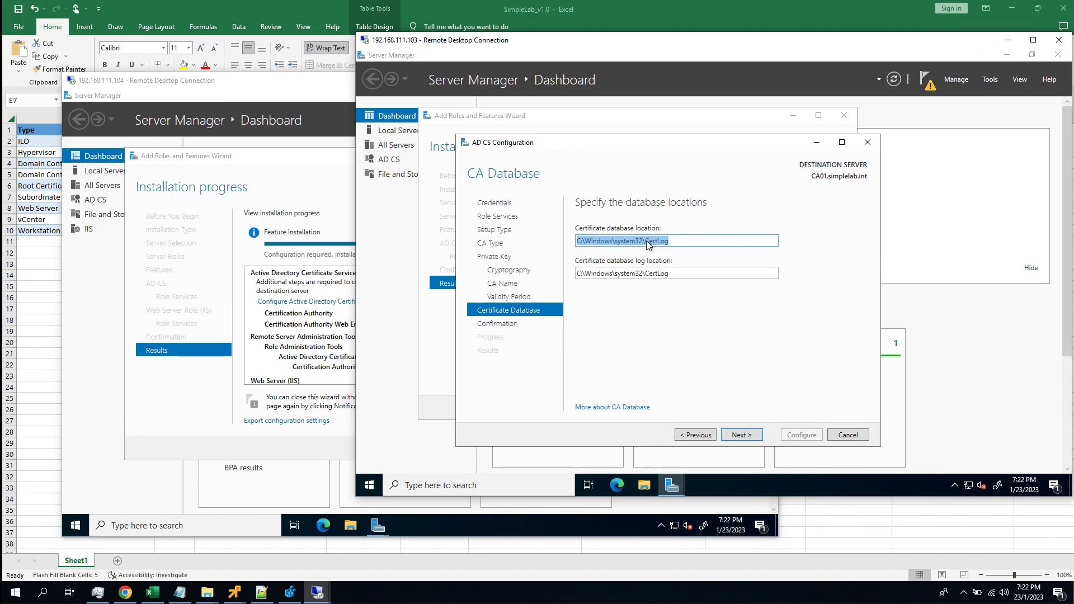
click(742, 435)
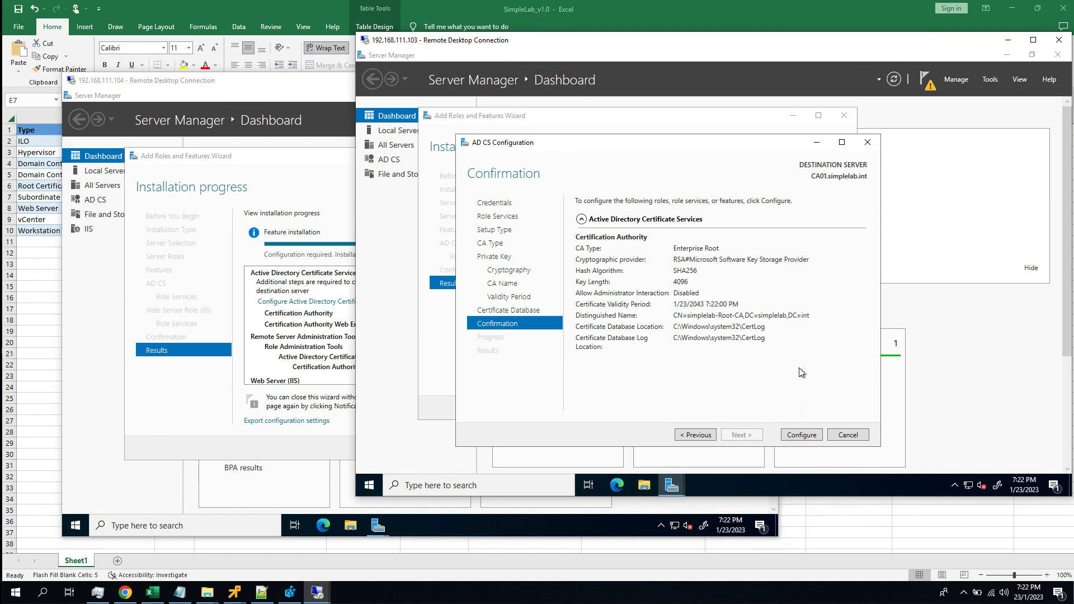
click(793, 437)
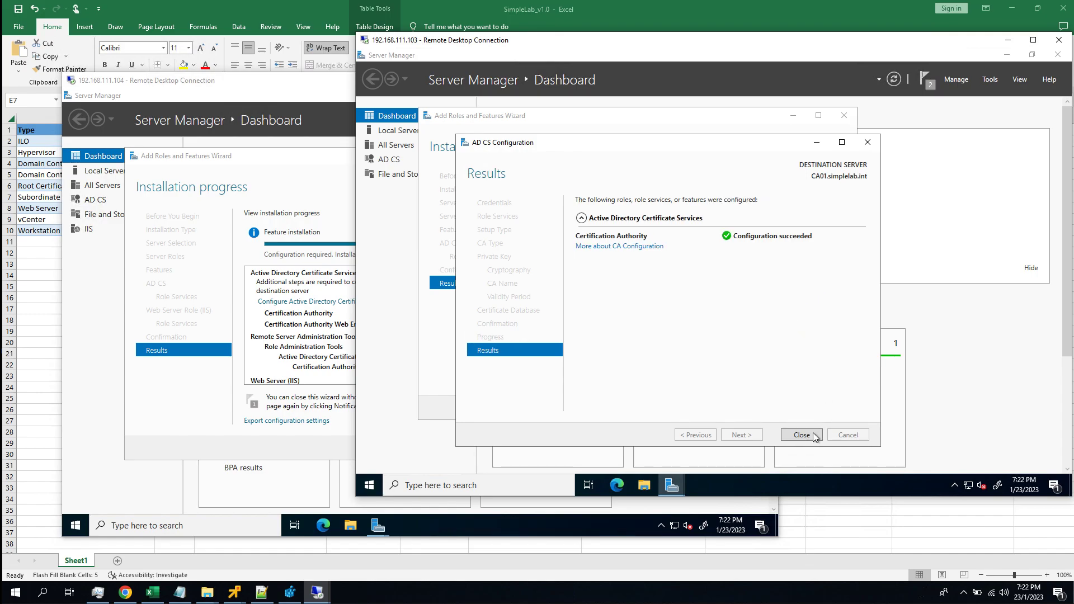
Step: Close CA01's configuration and roles wizards, then bring the CA02 session forward and shift it right
click(802, 435)
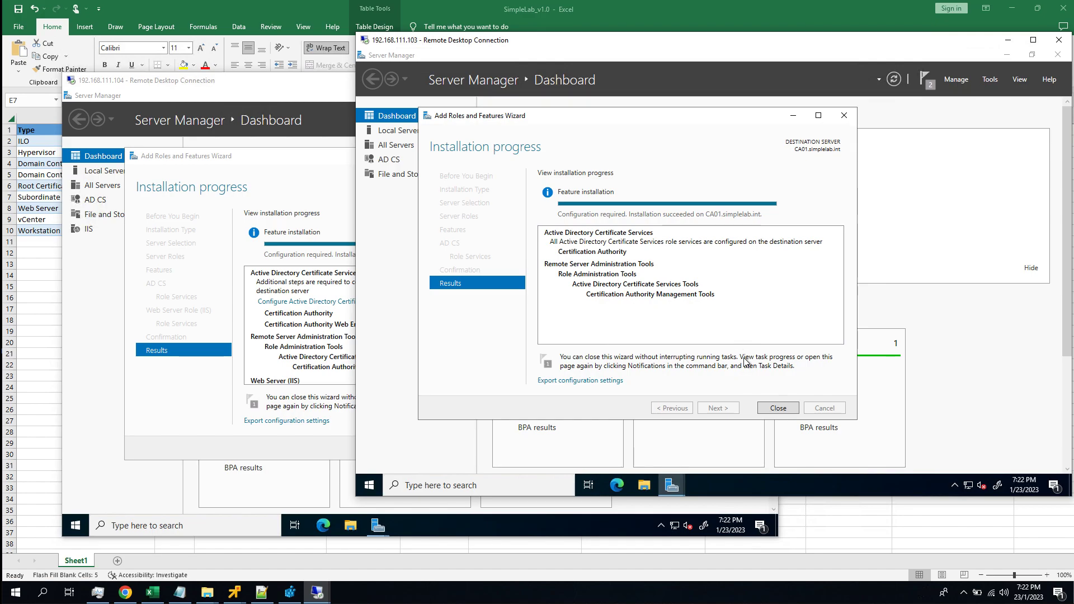
click(776, 410)
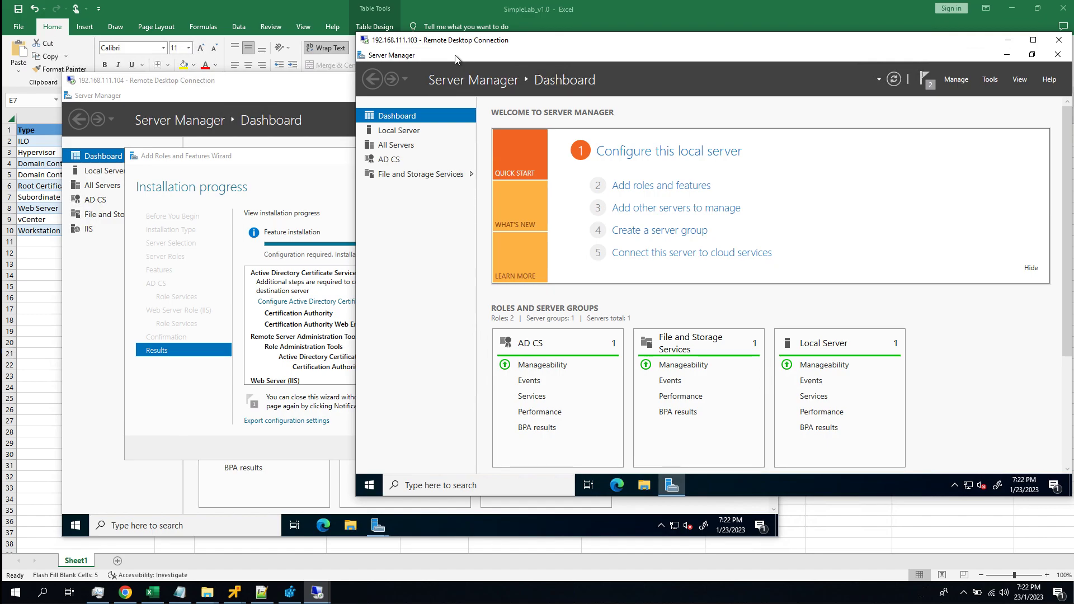
click(137, 84)
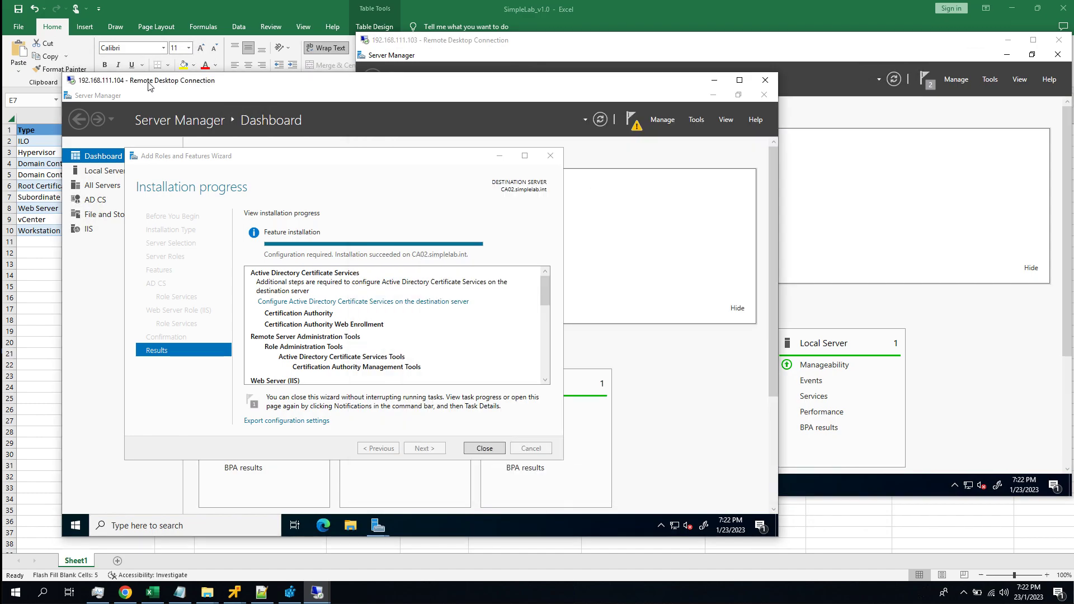
drag(152, 84, 252, 90)
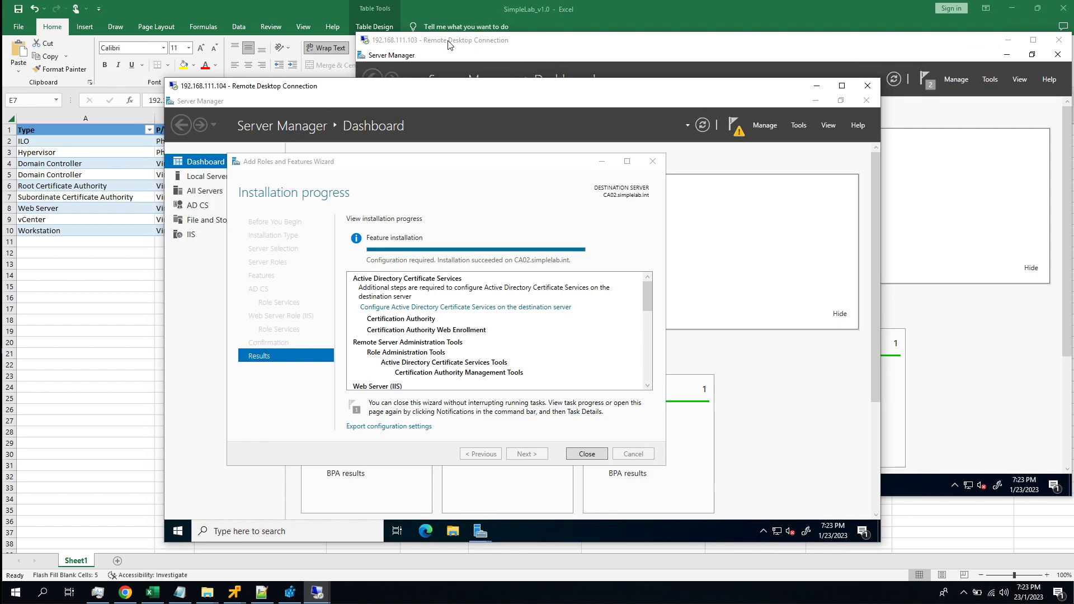
Step: Launch AD CS configuration on CA02, accept the credentials, and select the Certification Authority service
click(439, 174)
drag(455, 164, 472, 163)
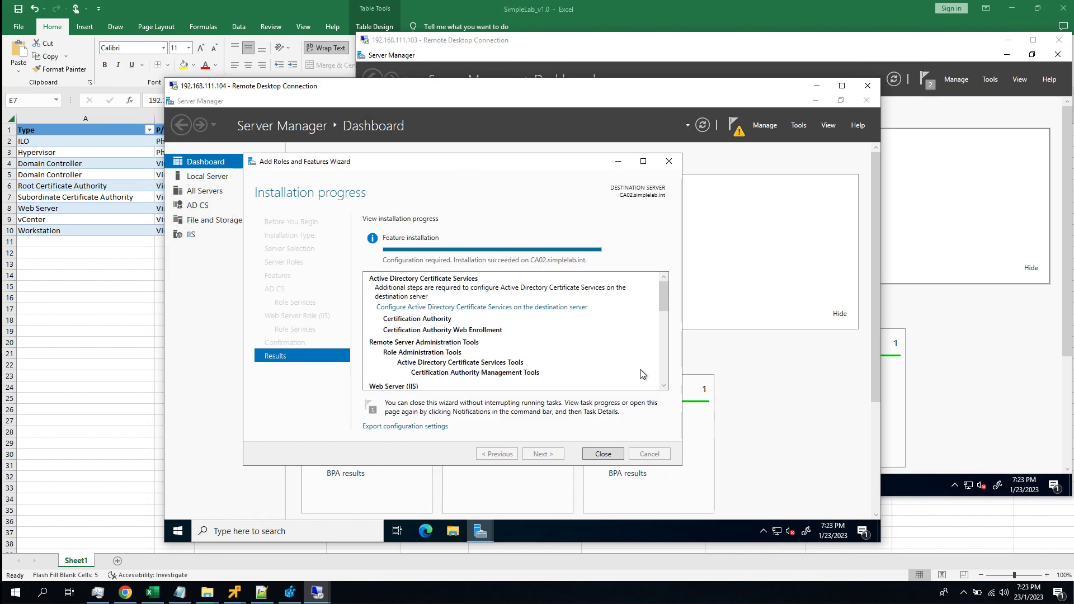
click(406, 309)
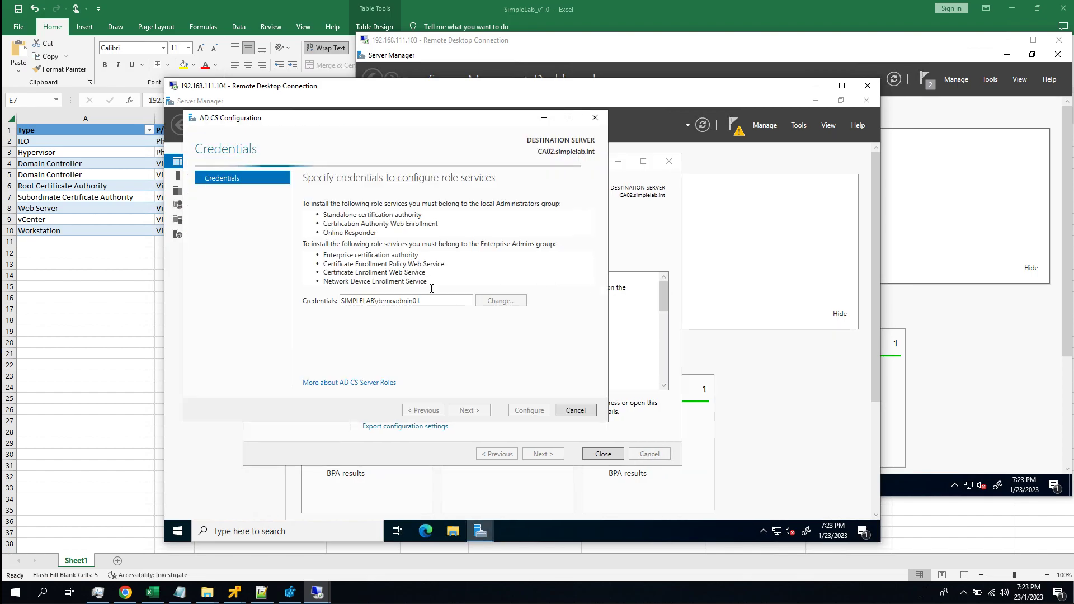
click(469, 411)
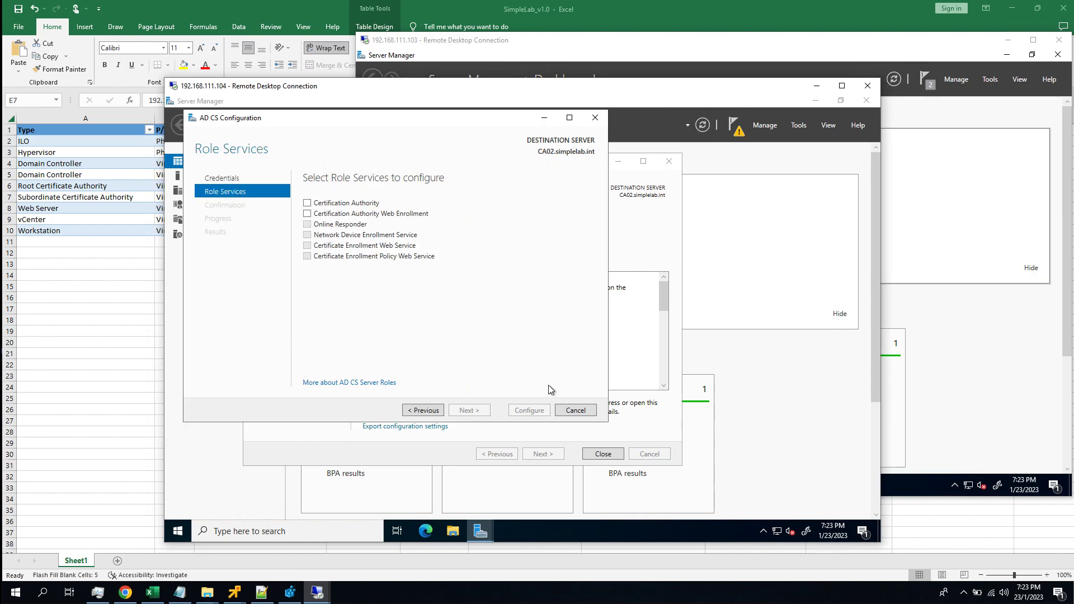
click(360, 206)
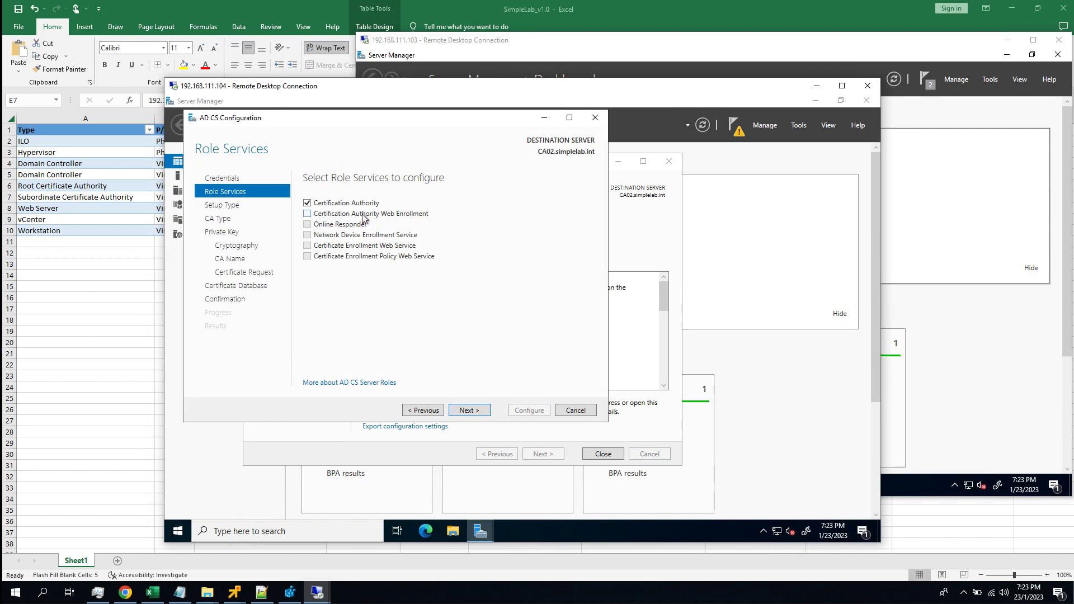
click(471, 410)
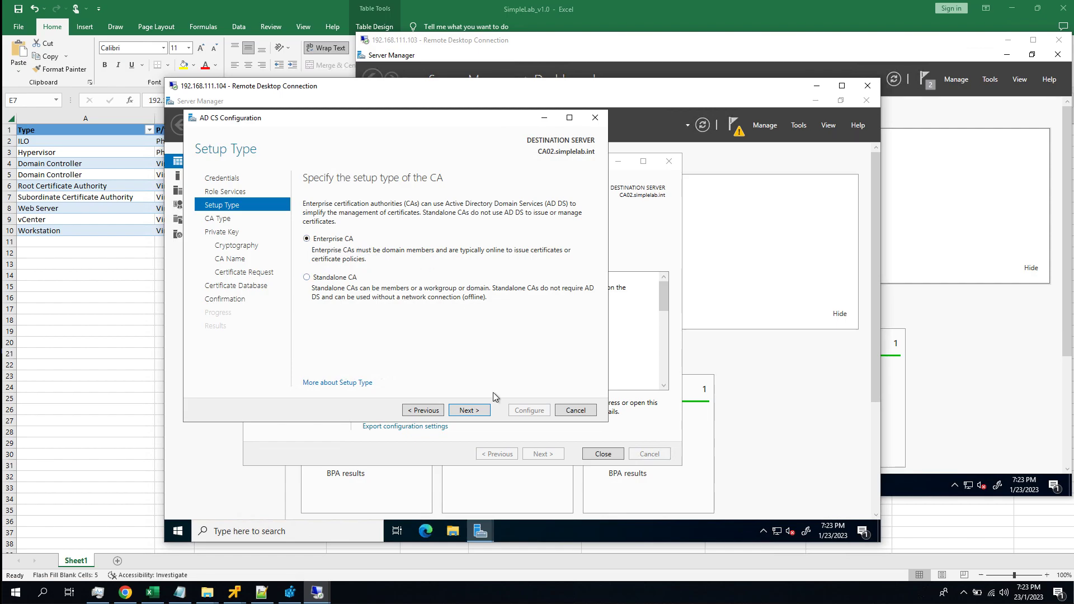
Step: Choose Enterprise Subordinate CA with a new private key of 4096-bit length
click(479, 411)
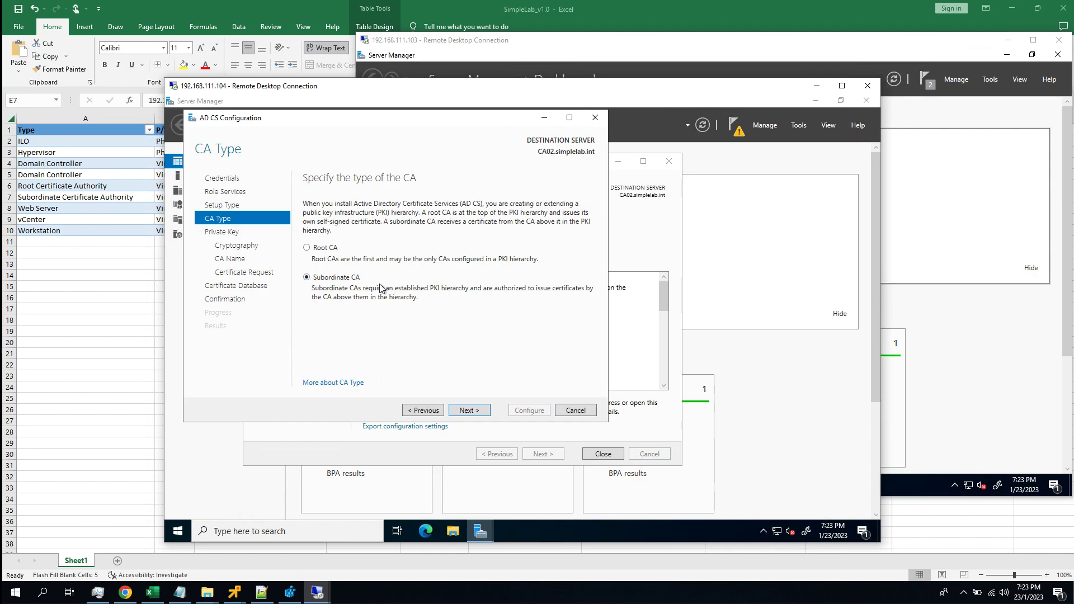
click(472, 414)
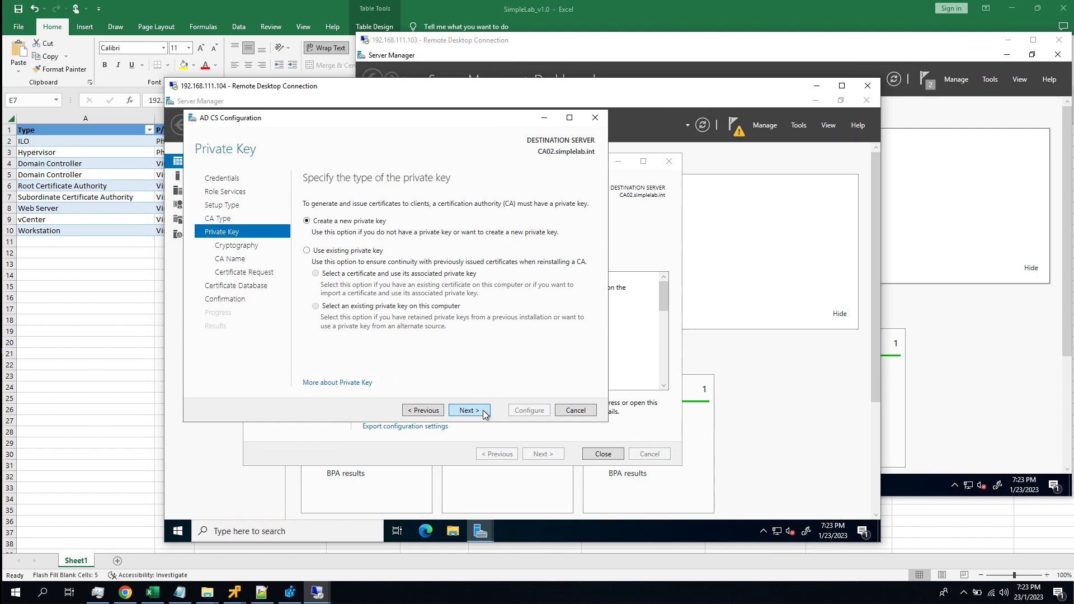
click(468, 410)
click(585, 218)
click(589, 217)
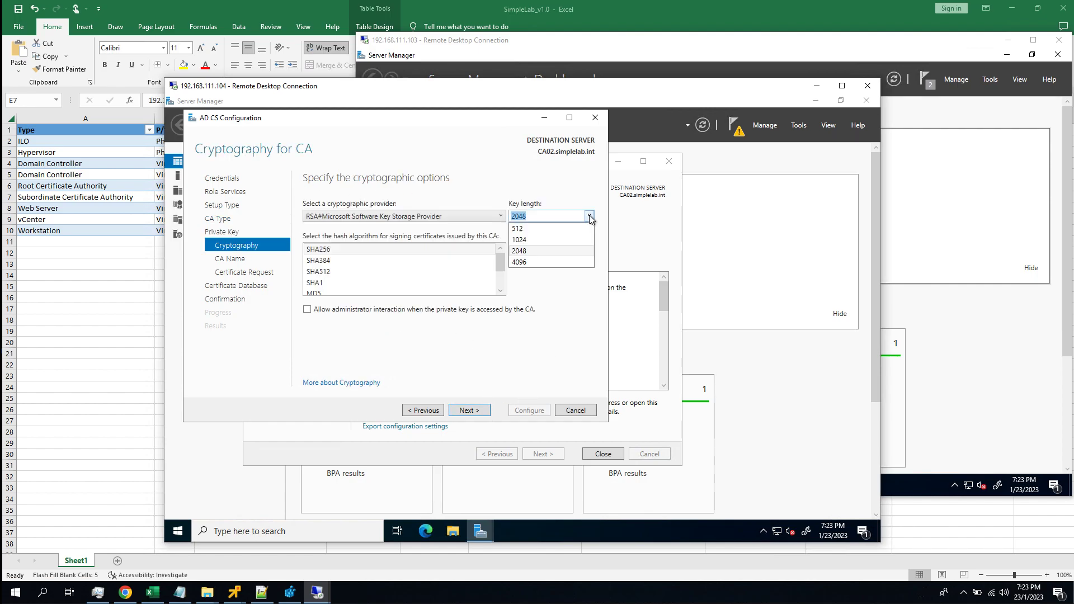
click(532, 262)
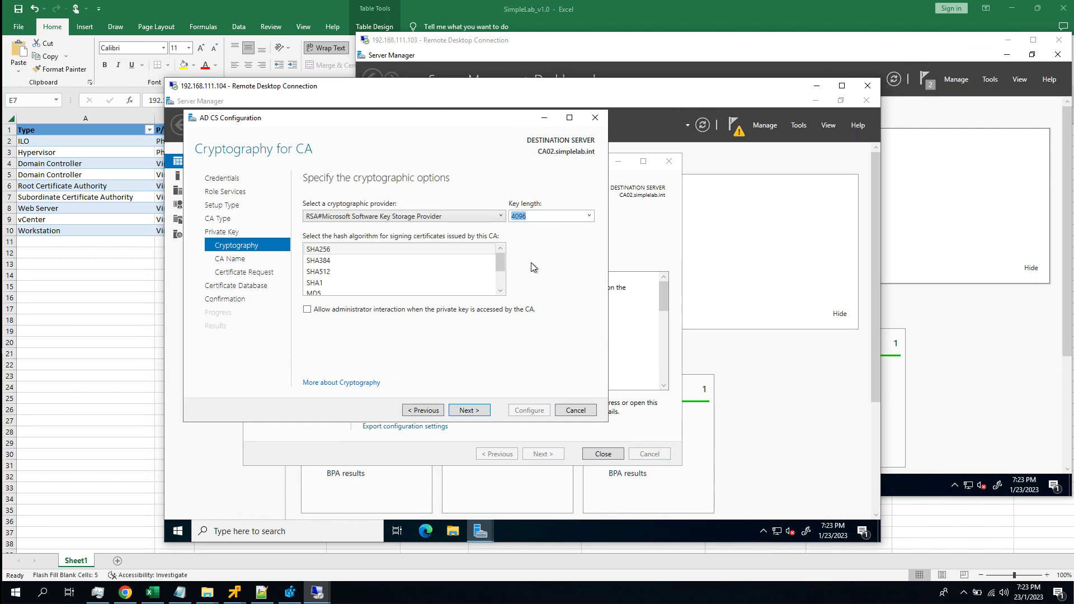
Step: Rename the CA's common name from simplelab-CA02 to simplelab-Issuing-CA and continue
click(469, 410)
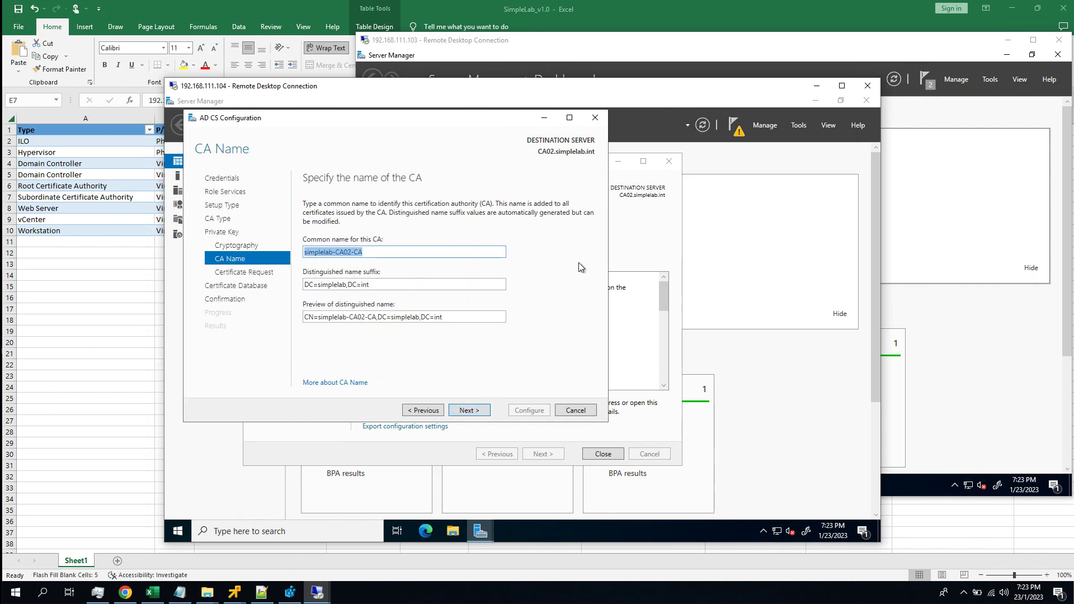
click(352, 253)
key(BackSpace)
key(BackSpace)
key(BackSpace)
key(BackSpace)
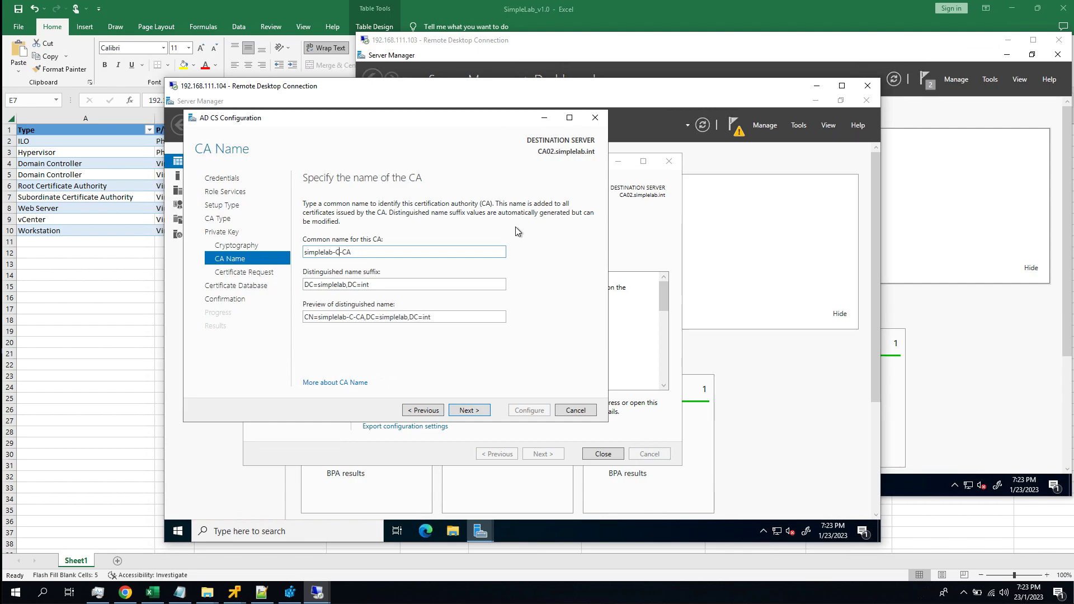
text(Issuing)
triple_click(395, 284)
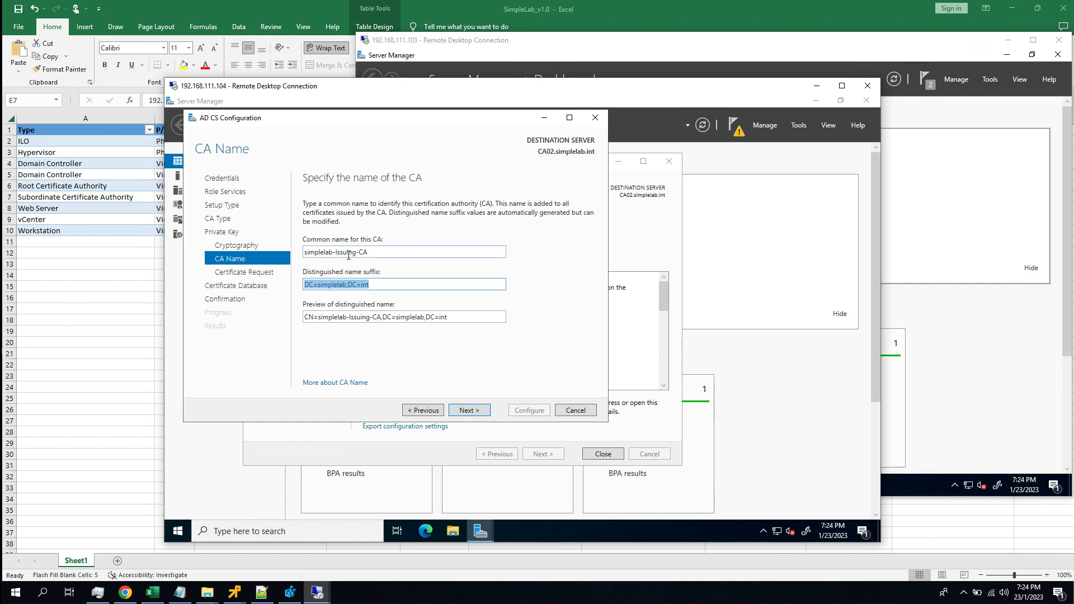
click(477, 411)
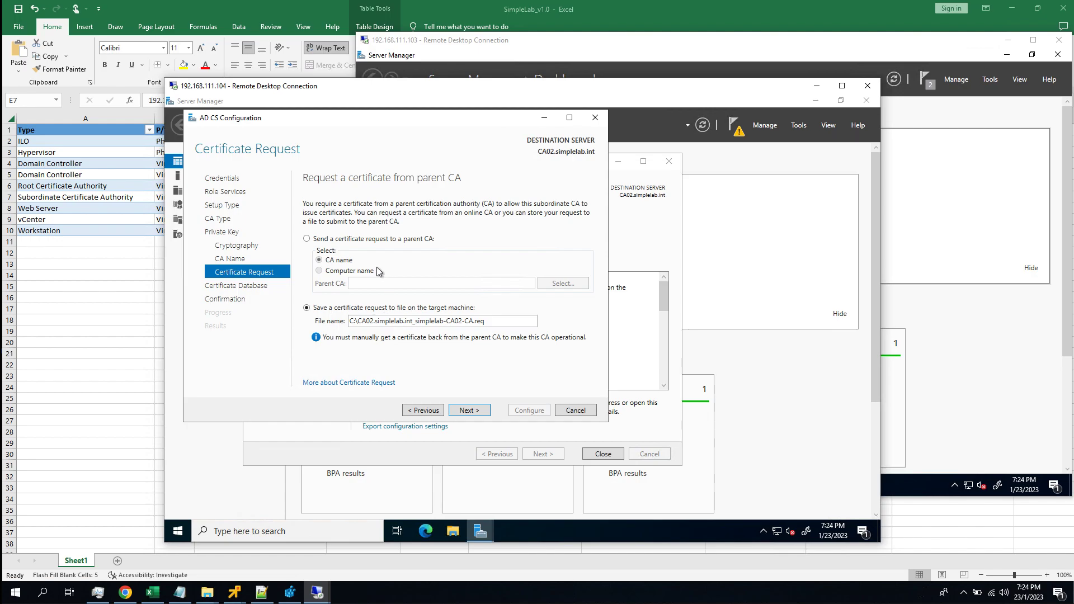
Step: Send the certificate request to the parent CA simplelab-Root-CA
click(350, 240)
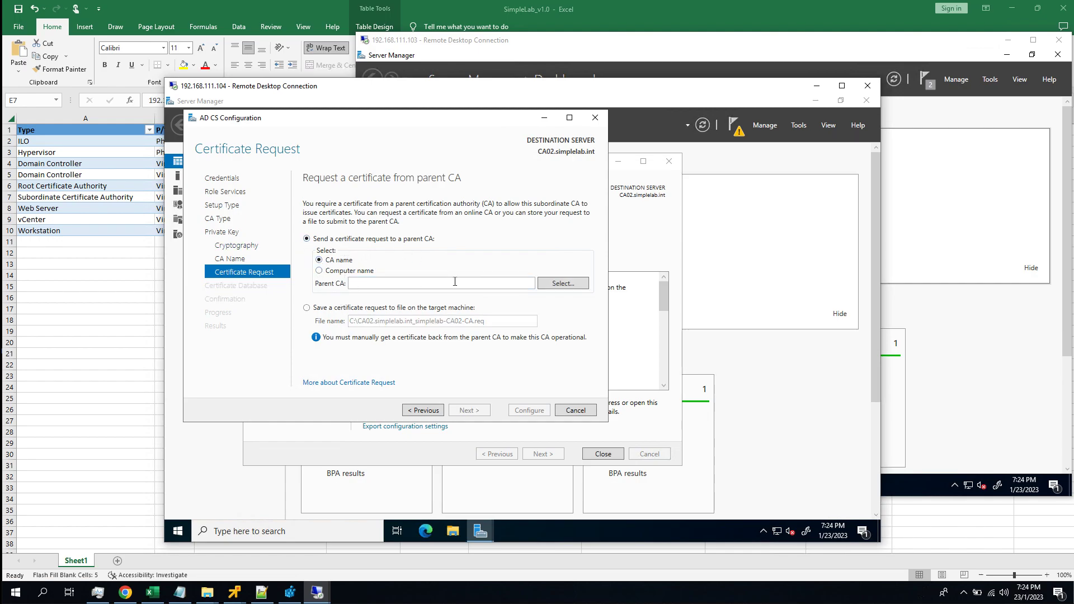
click(581, 286)
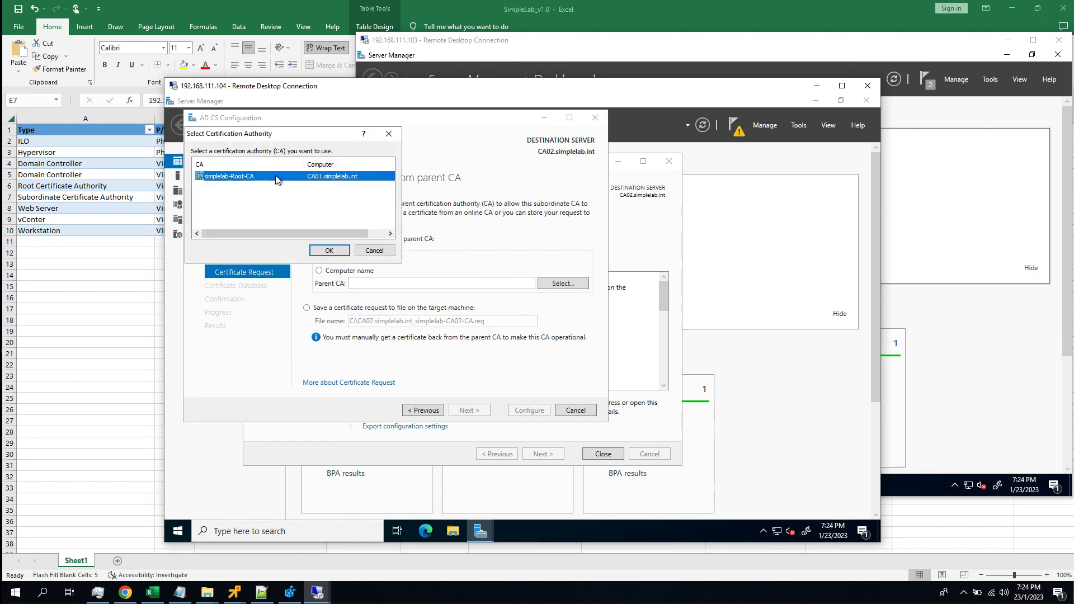
double_click(276, 179)
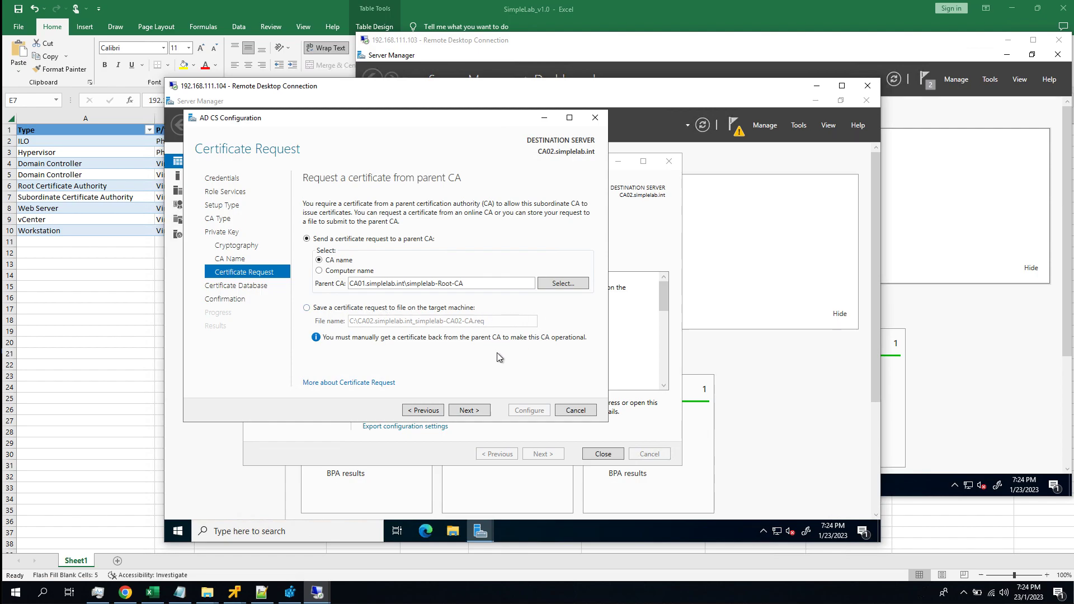
Step: Keep default database locations, apply the configuration, and close both wizards
click(482, 413)
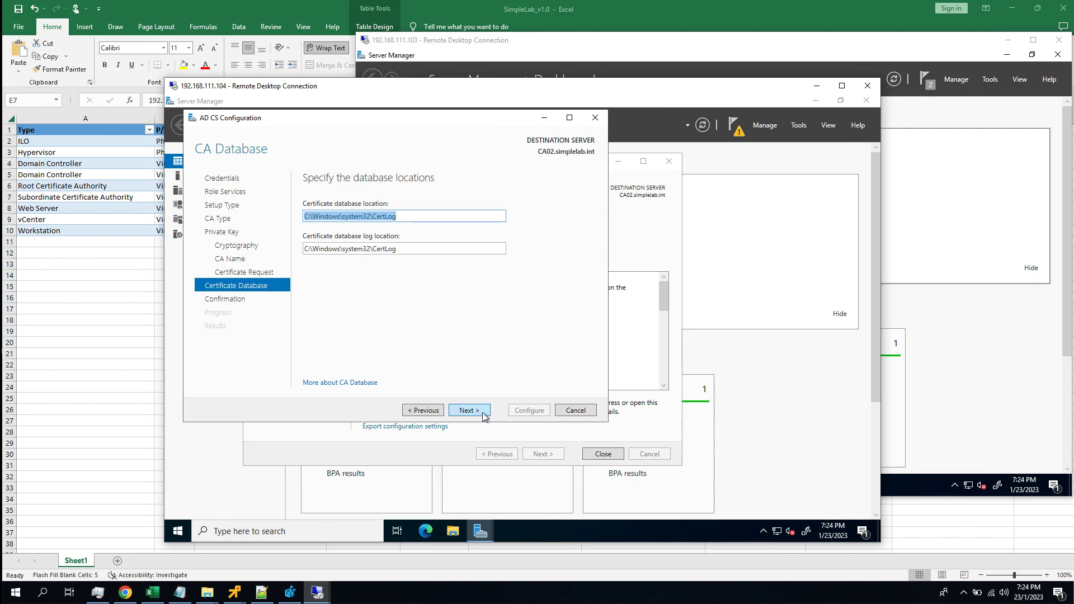
click(487, 413)
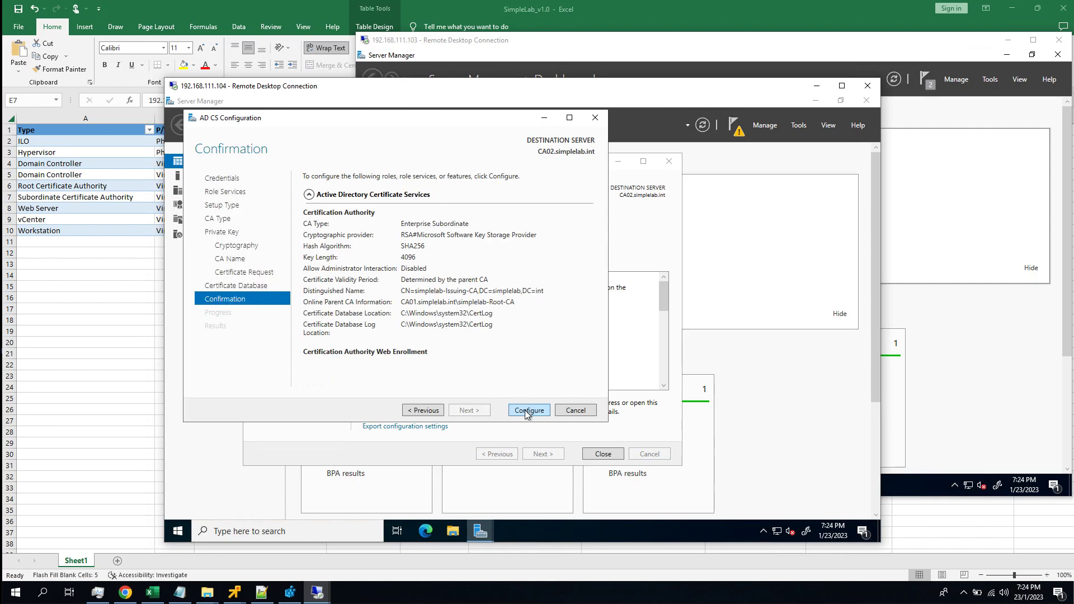
click(527, 410)
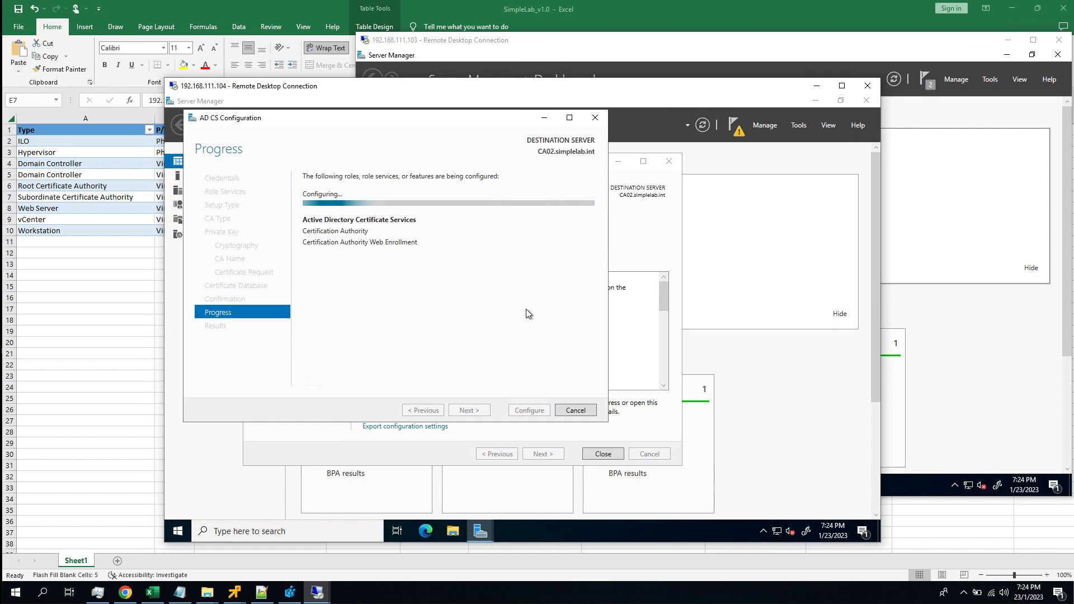
click(529, 410)
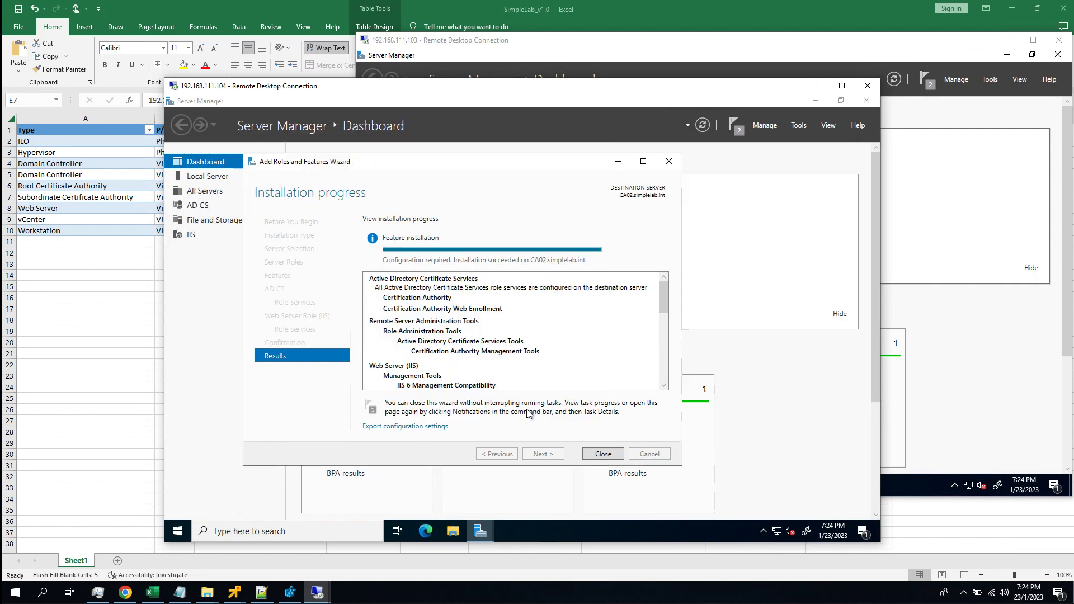
click(603, 454)
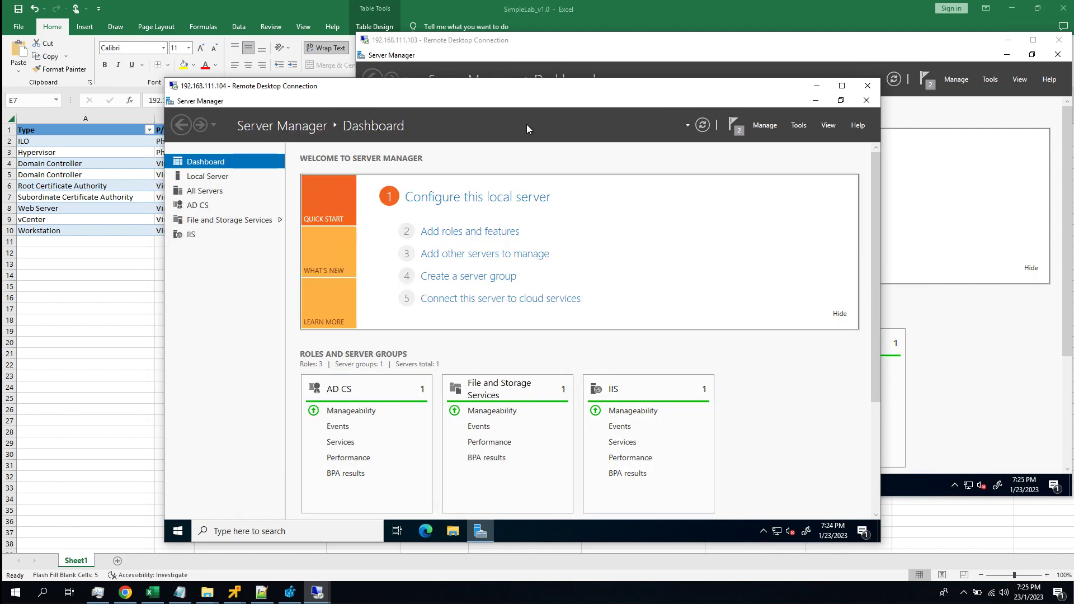